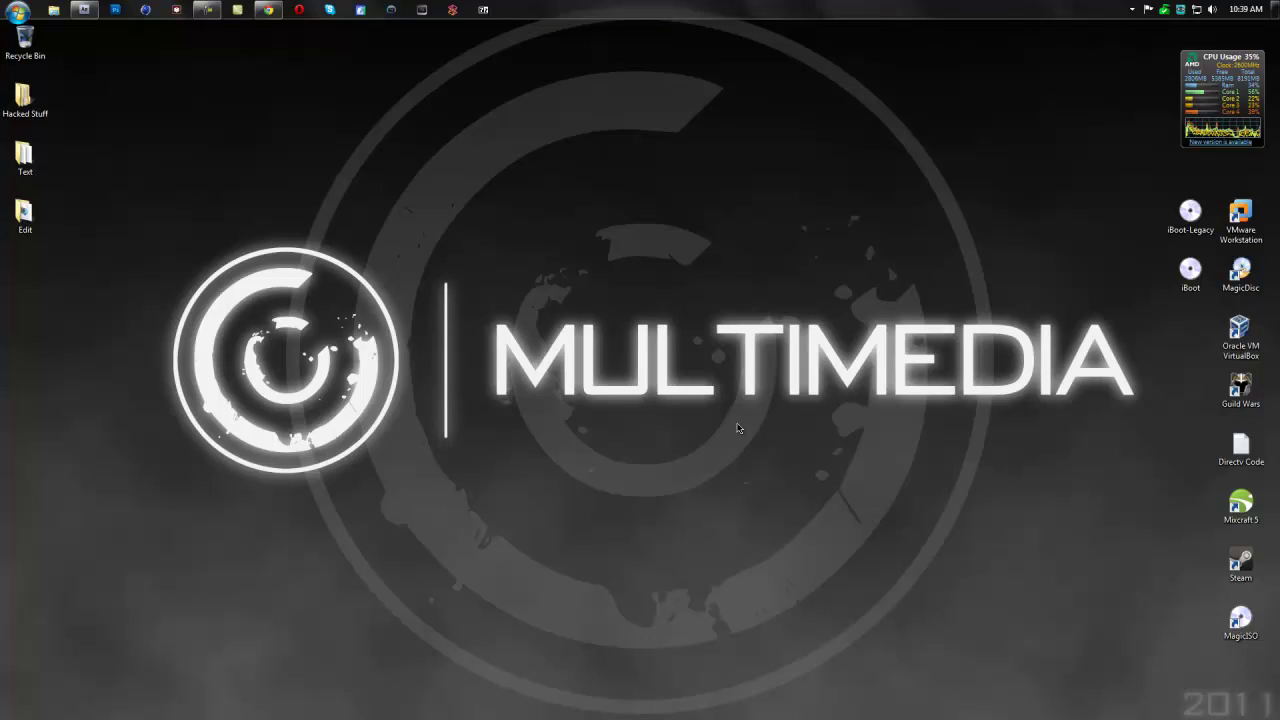
Restore the After Effects window holding the Twitch Example Footage.mp4 project
left_click(84, 9)
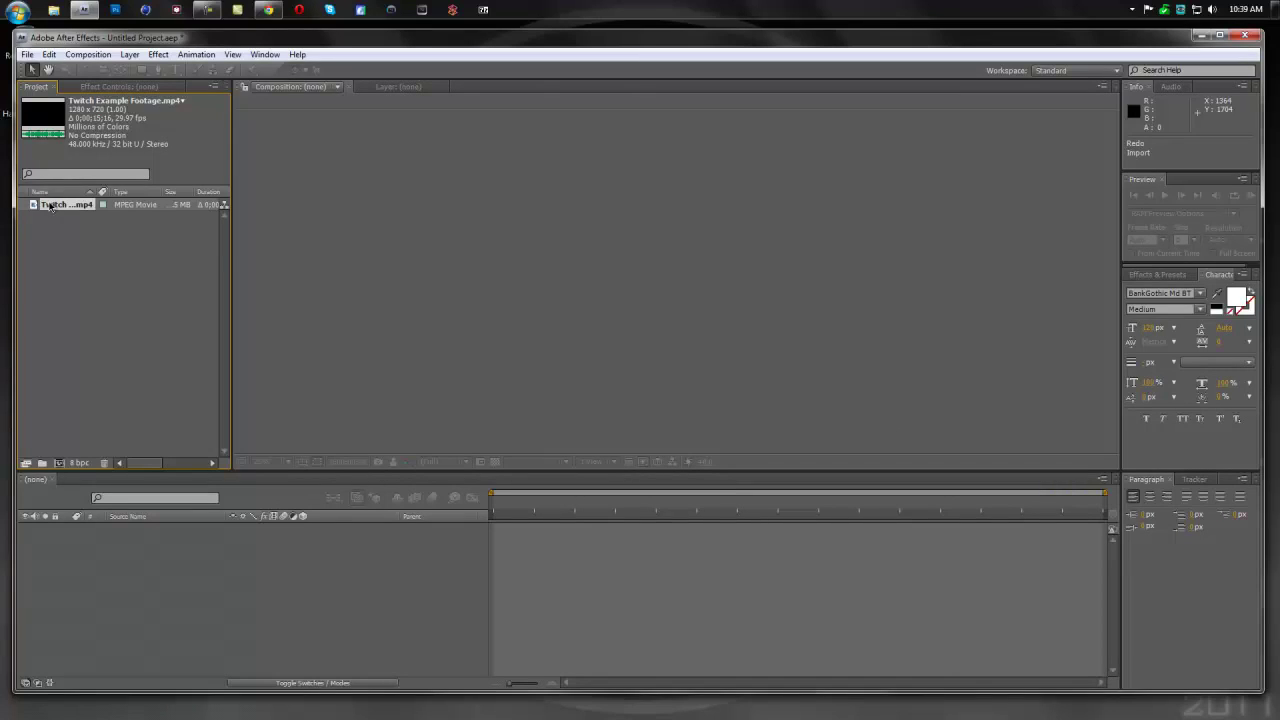
Create Comp 1 using the HDV/HDTV 720 29.97 preset, 1280x720, 0;00;20;00 long
left_click(88, 54)
left_click(96, 69)
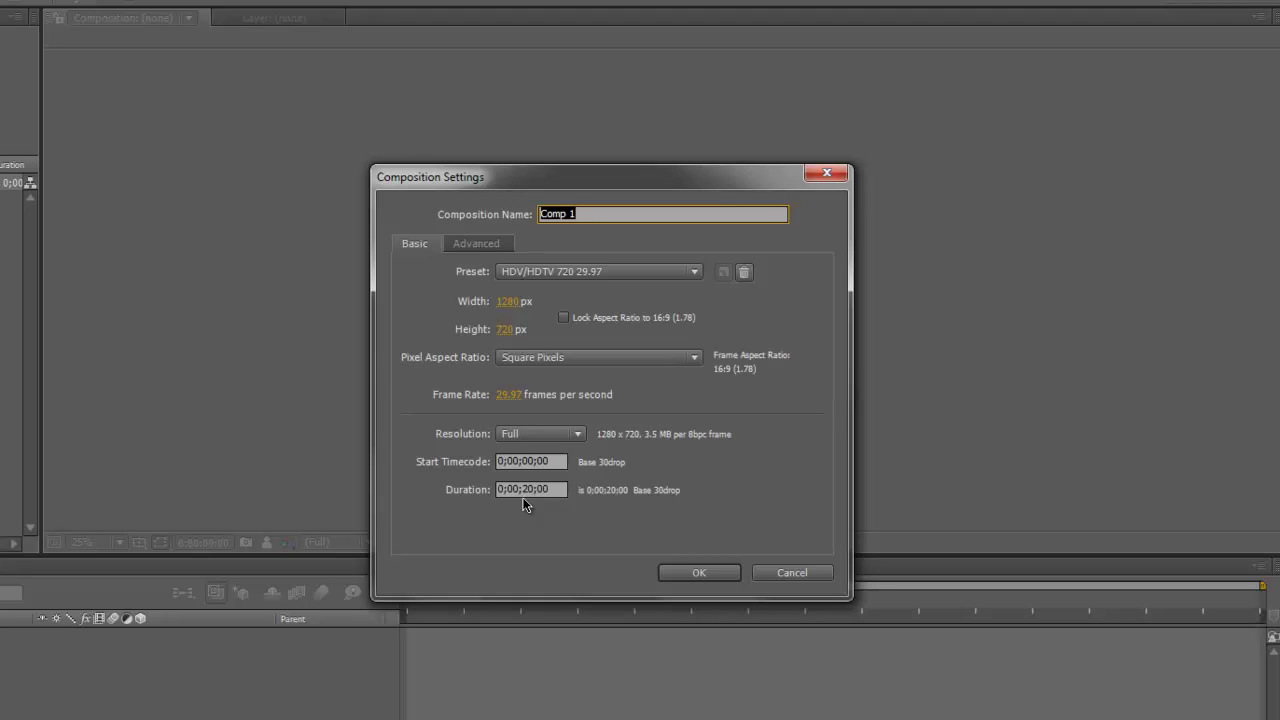
left_click(699, 572)
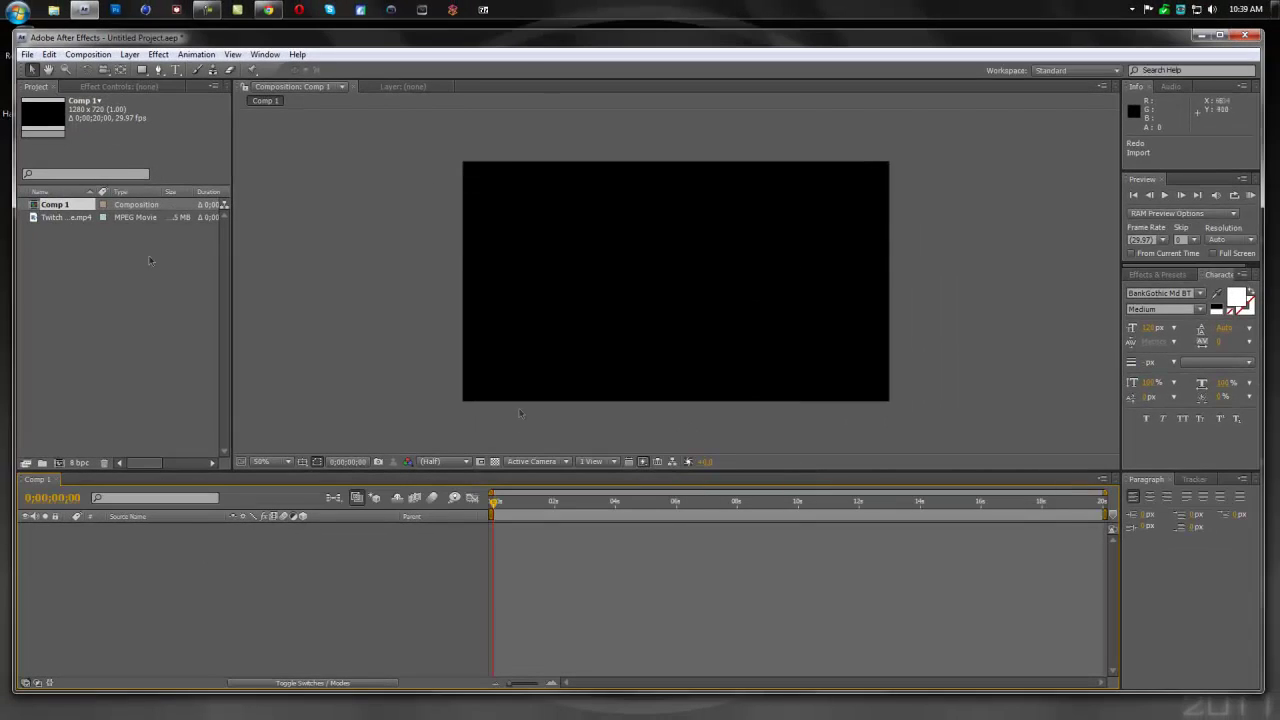
Drag Twitch Example Footage.mp4 into Comp 1 and move the playhead to 0;00;03;00
left_click(64, 217)
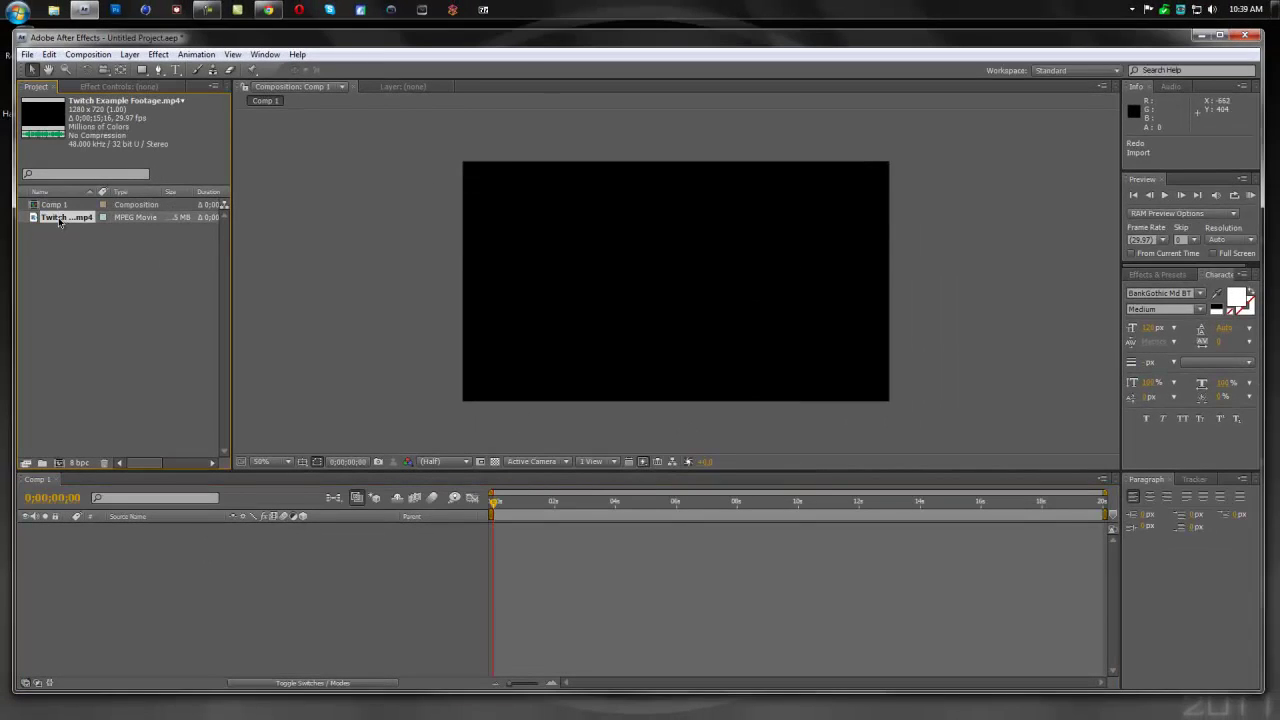
left_click_drag(58, 221, 676, 285)
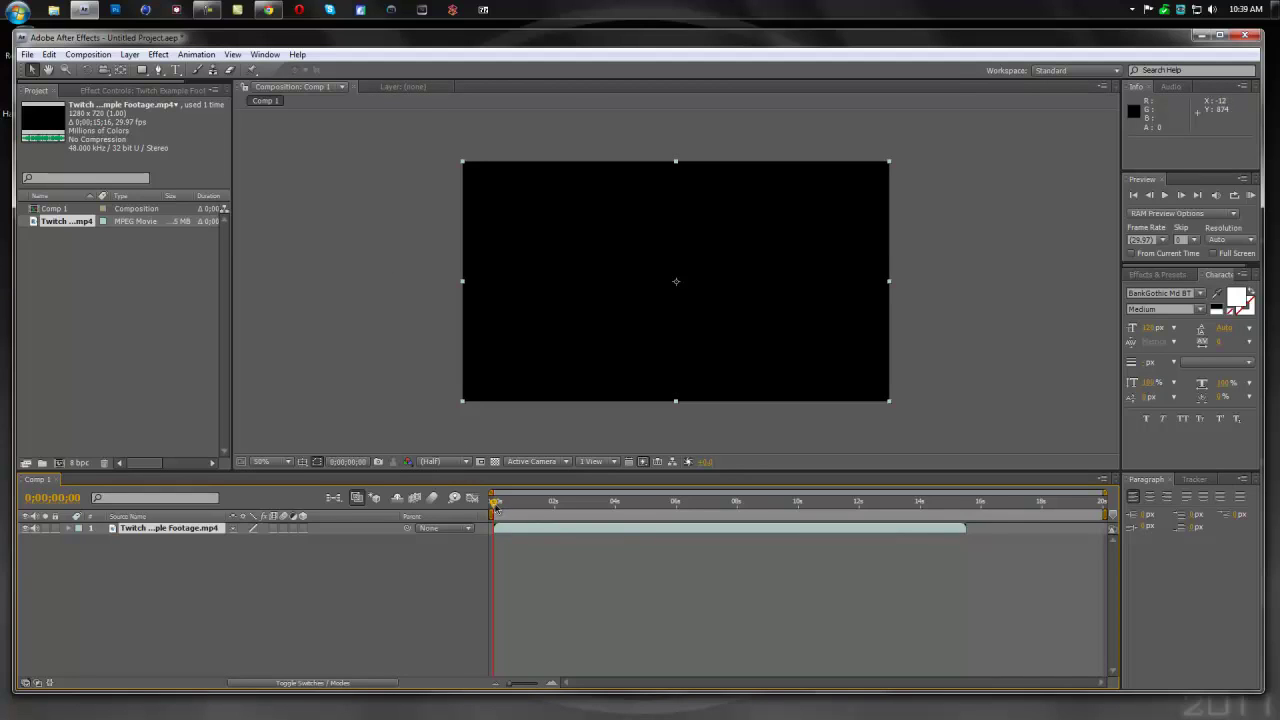
left_click_drag(496, 504, 548, 502)
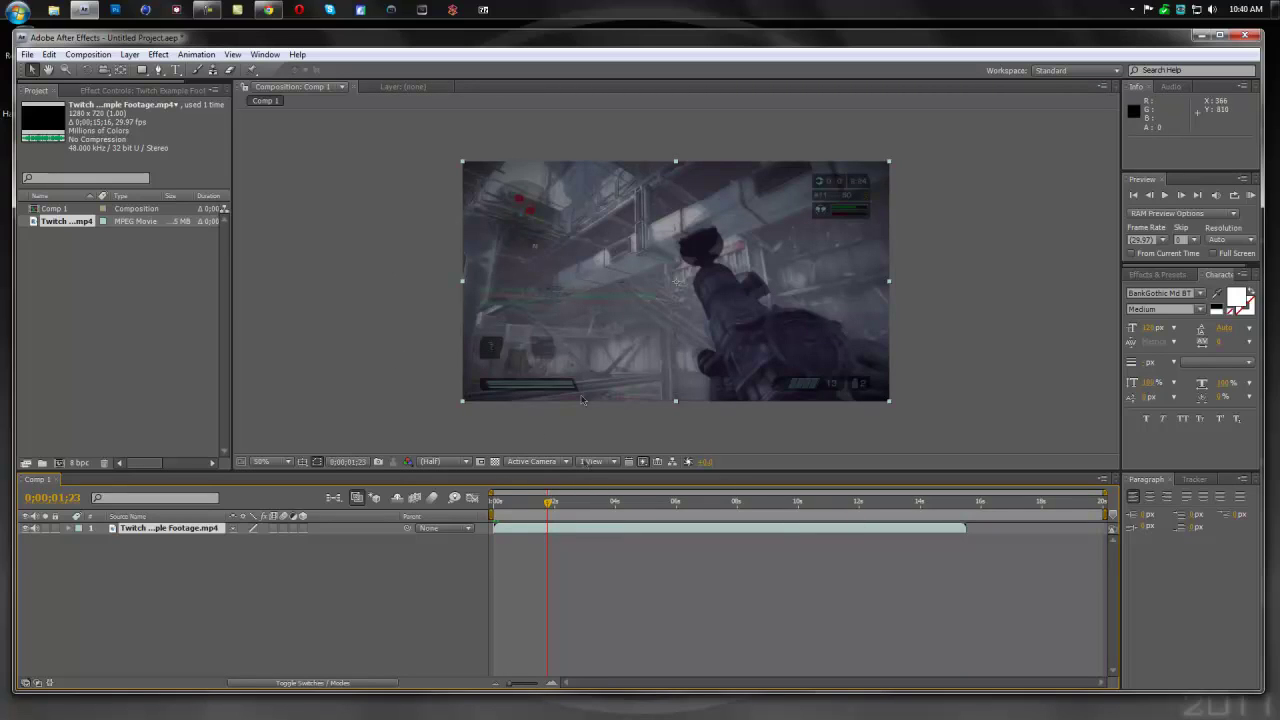
left_click_drag(553, 510, 586, 511)
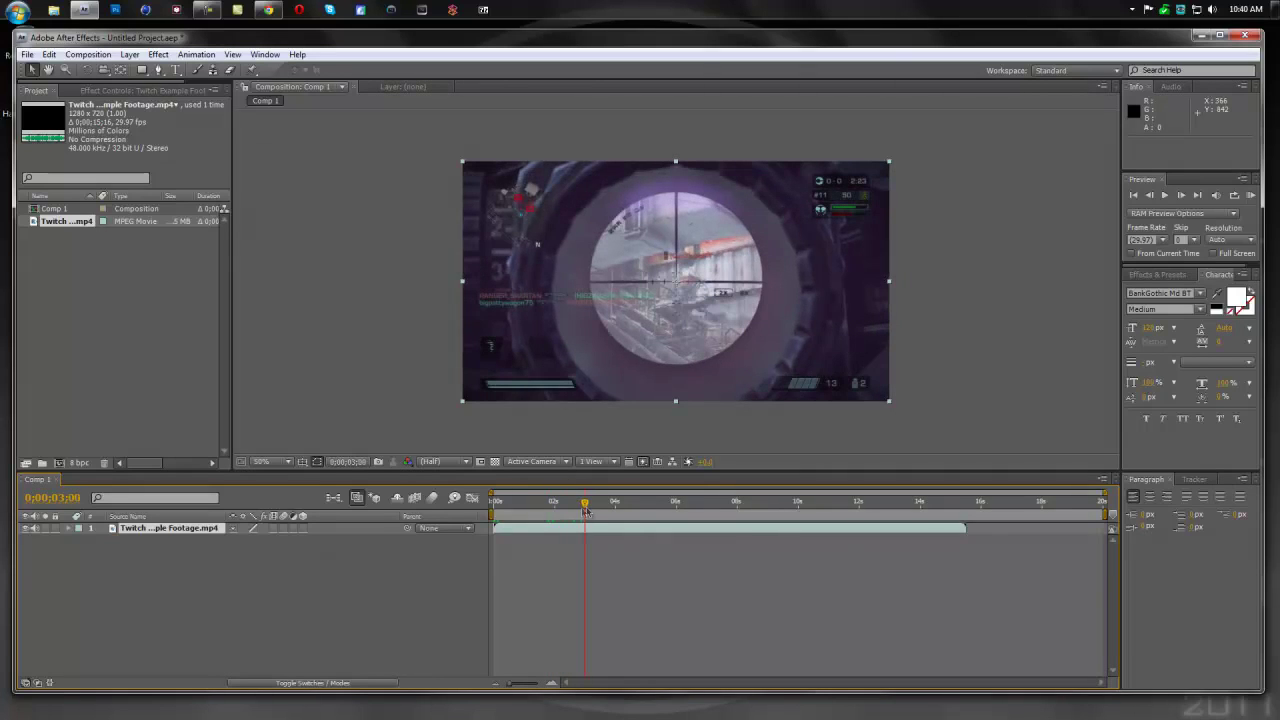
Apply the Video Copilot Twitch effect to the footage layer
left_click(157, 55)
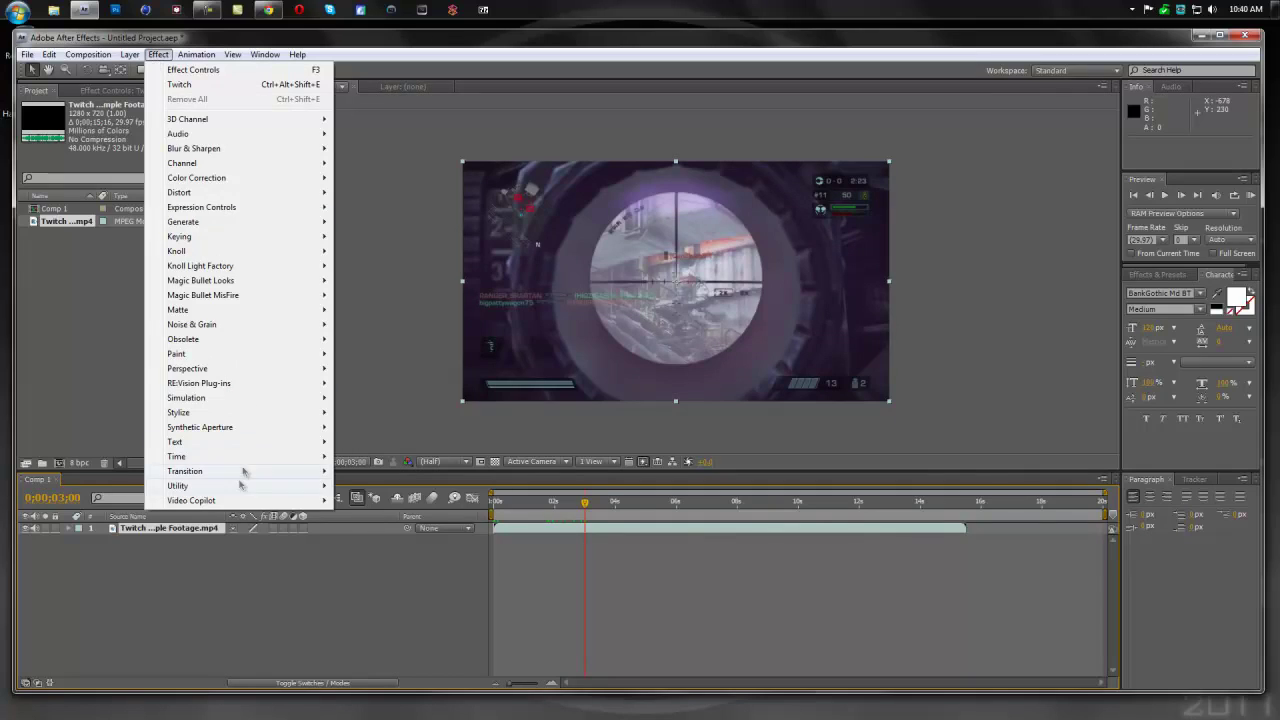
mouse_move(230, 503)
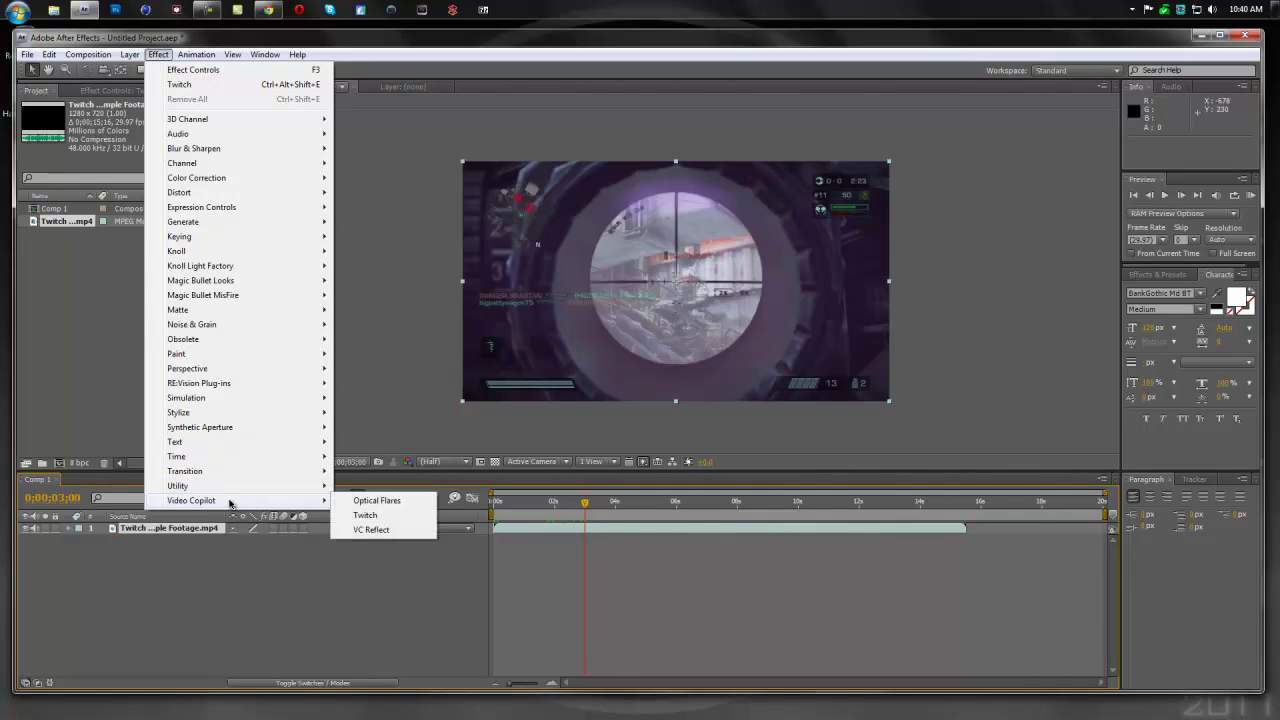
left_click(364, 515)
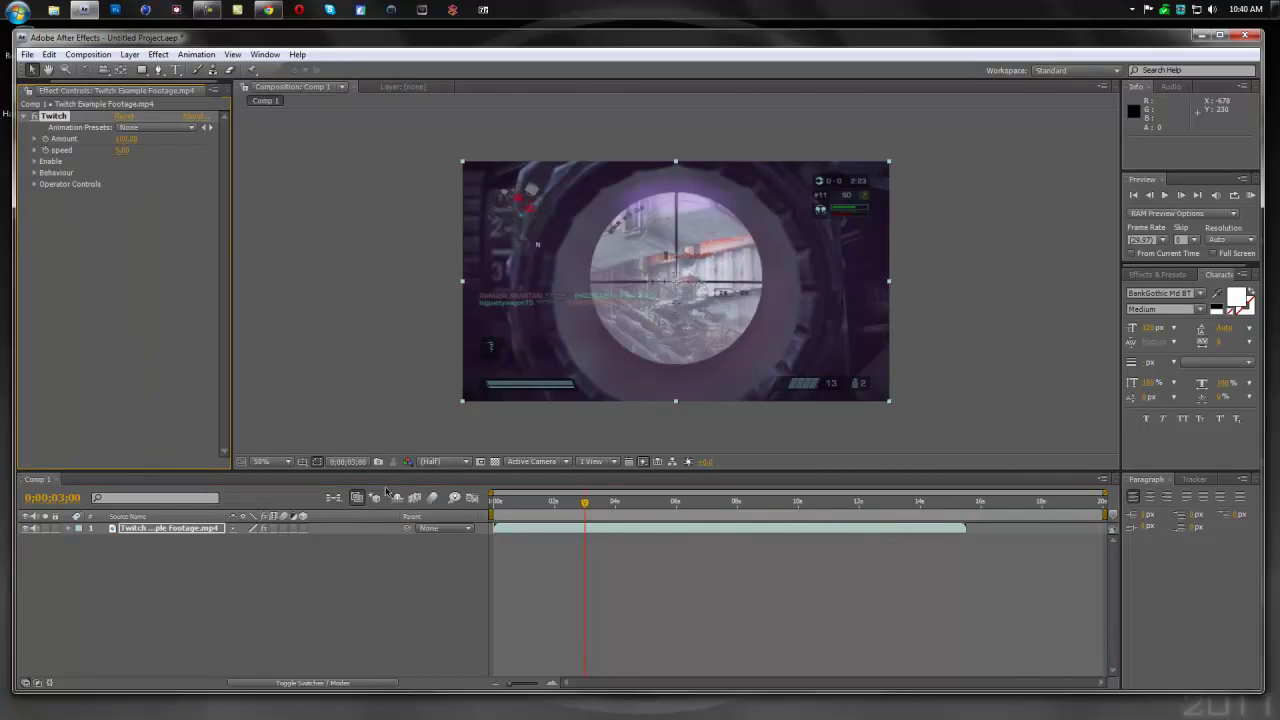
Set the Twitch Amount to 37 and speed to 2 in Effect Controls
left_click(130, 138)
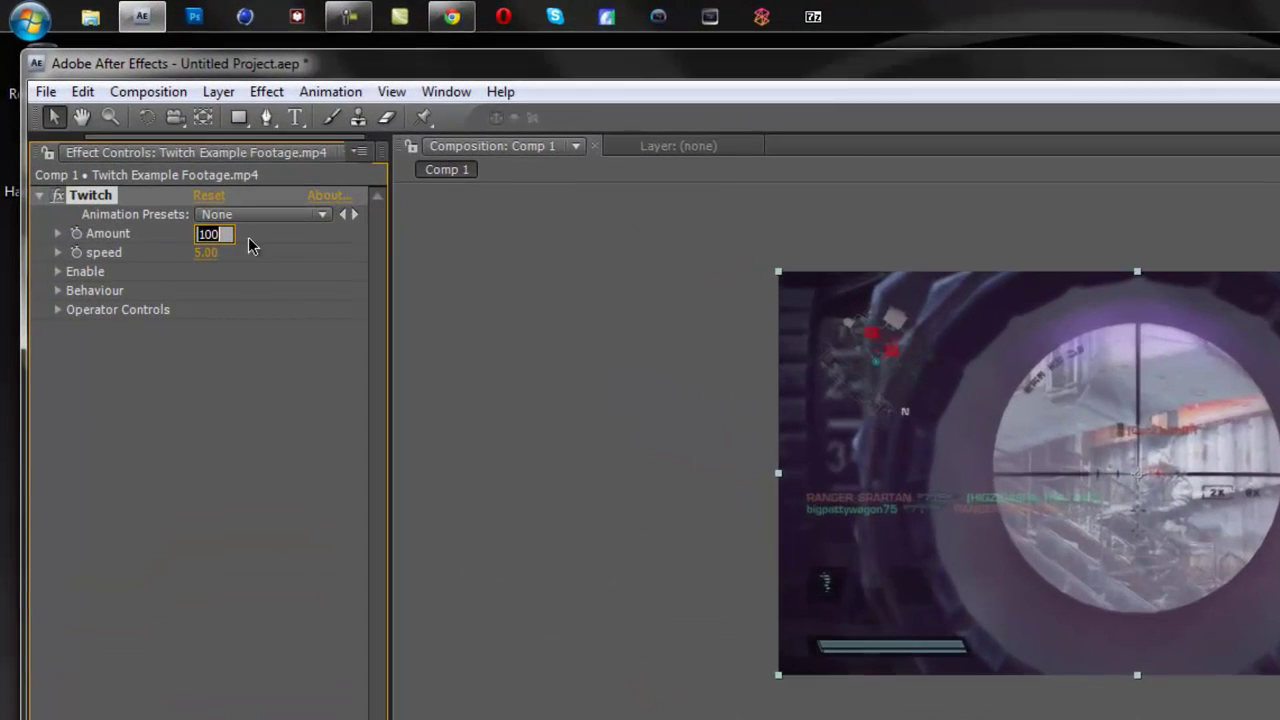
type("37")
left_click(216, 258)
type("2")
left_click(278, 461)
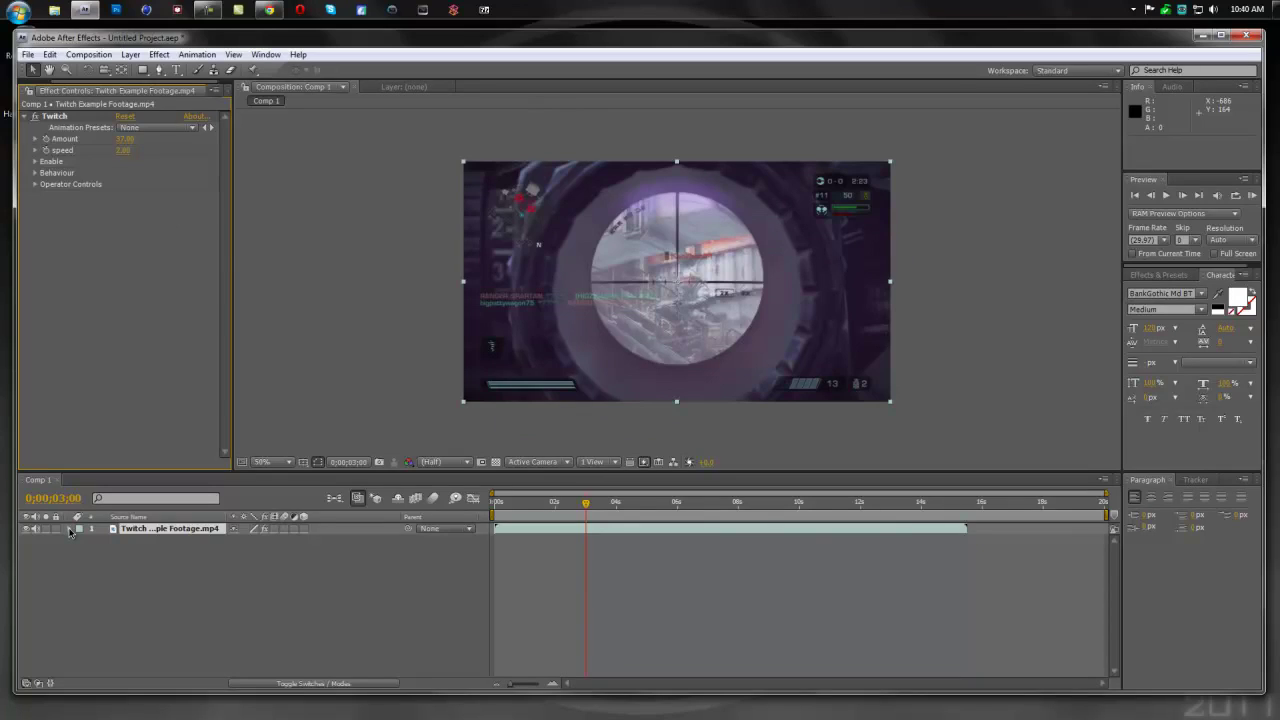
Reveal the layer's Effects > Twitch > Enable switches and move to about 0;00;09;19
left_click(69, 529)
left_click(81, 540)
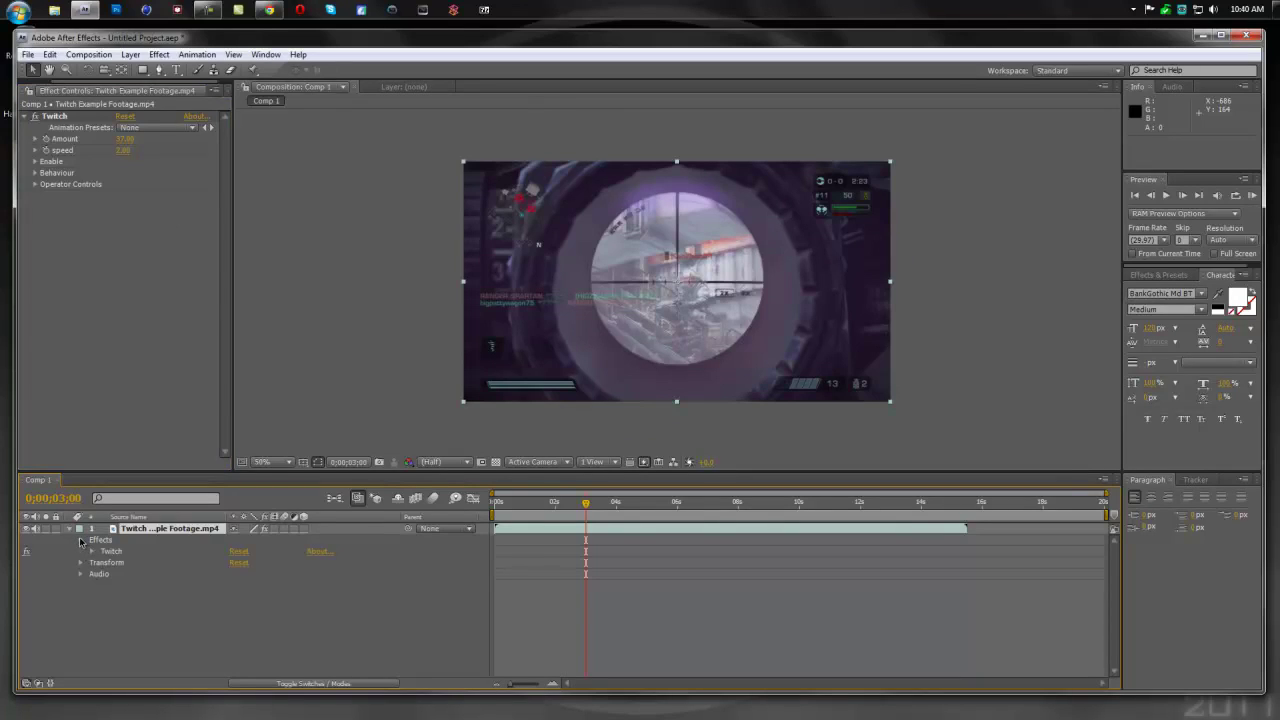
left_click(92, 552)
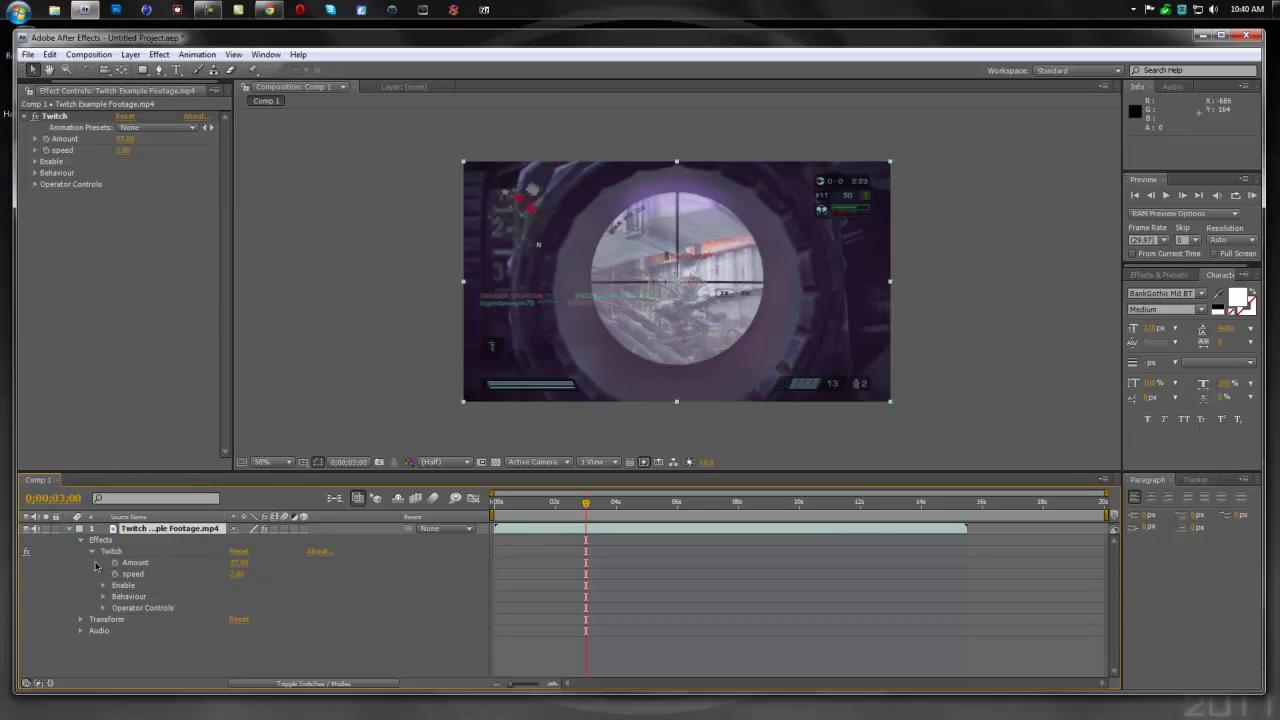
left_click(102, 585)
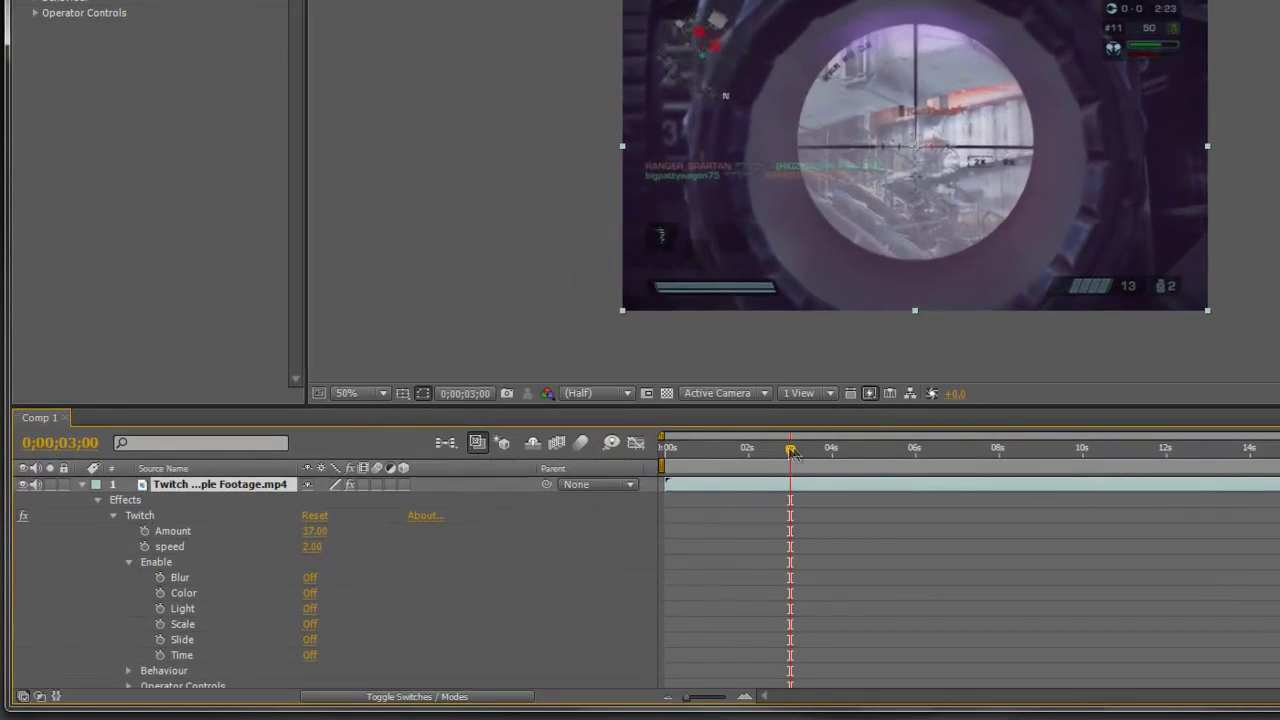
left_click_drag(790, 451, 1073, 441)
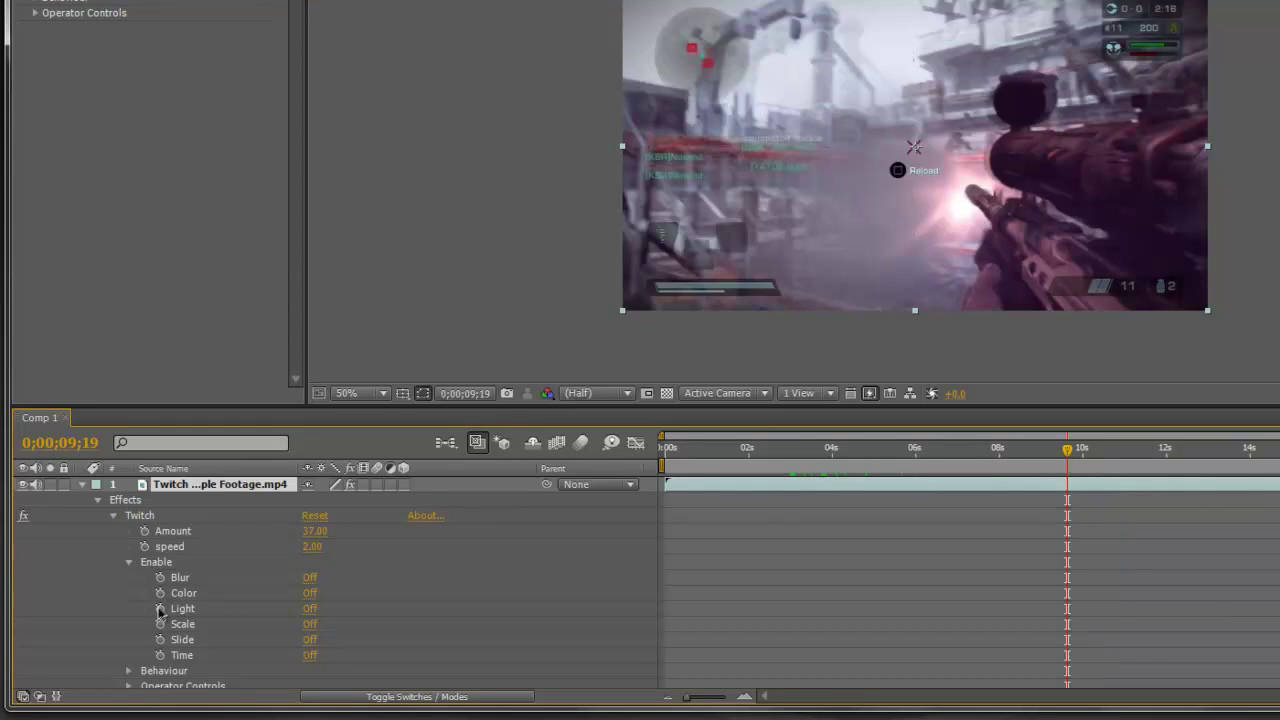
Keyframe the Twitch Light and Slide switches On at 0;00;09;23
left_click(160, 608)
left_click(160, 639)
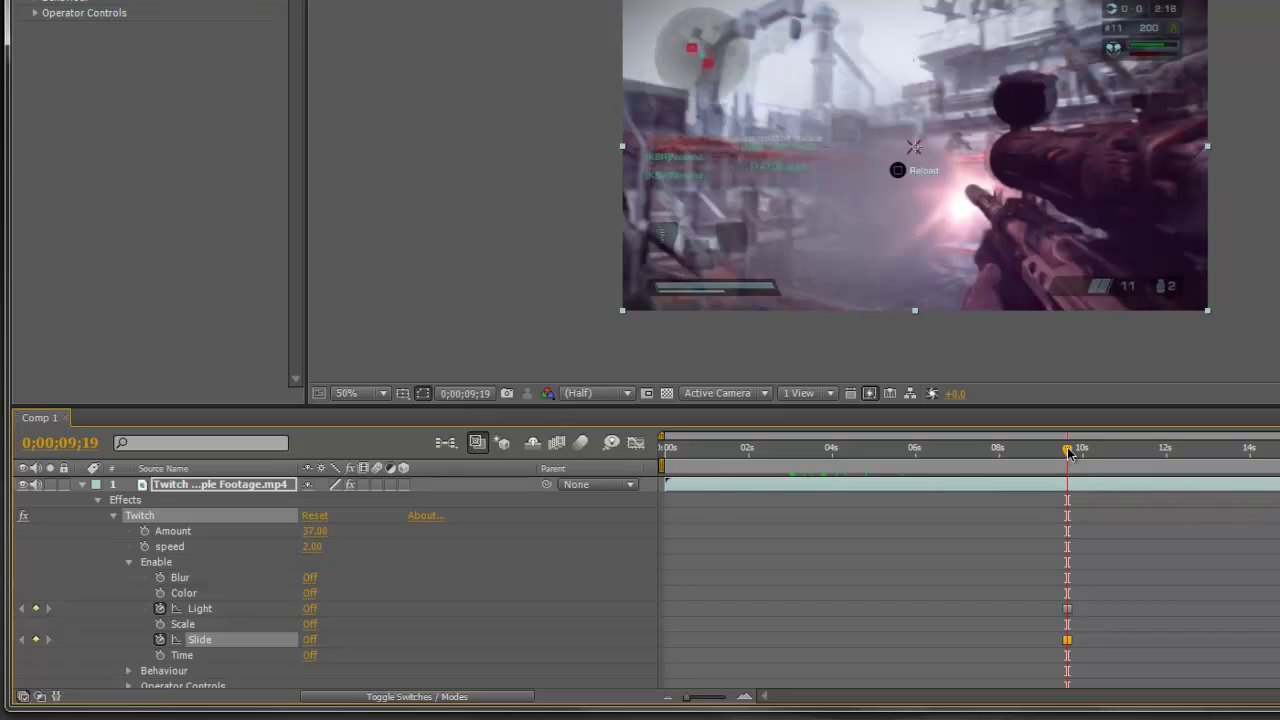
left_click_drag(1068, 452, 1074, 452)
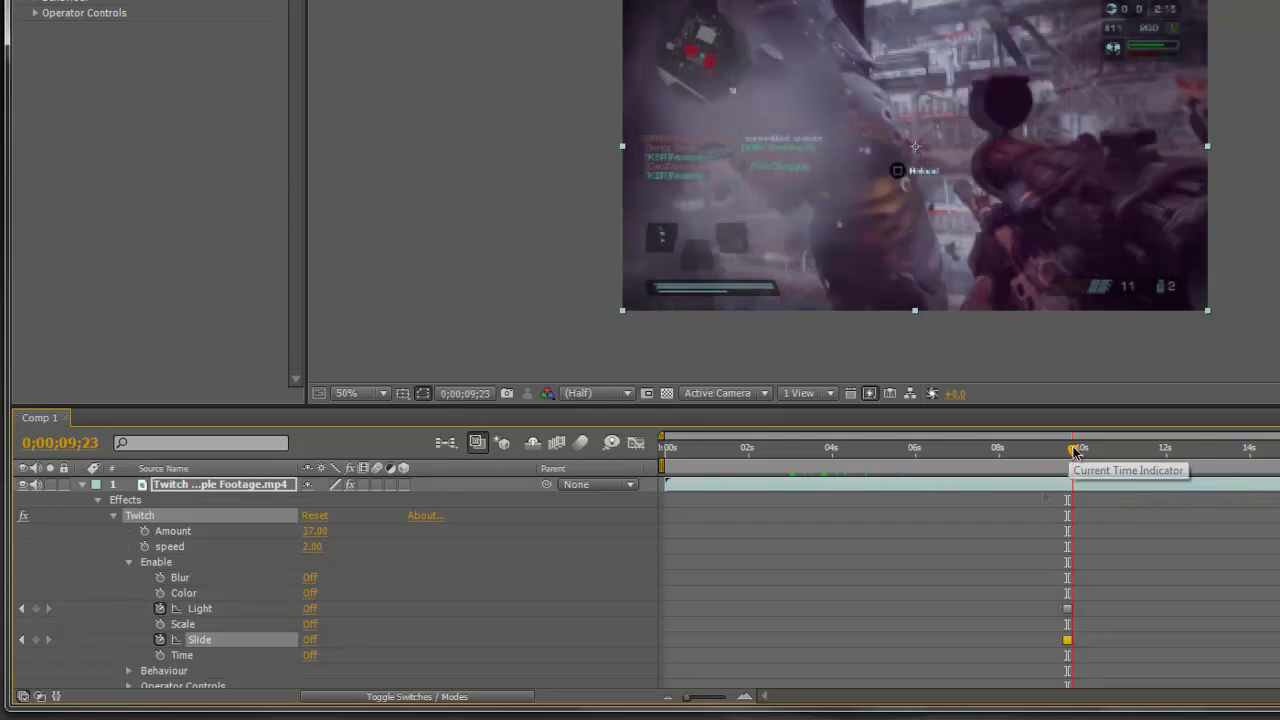
left_click(1031, 542)
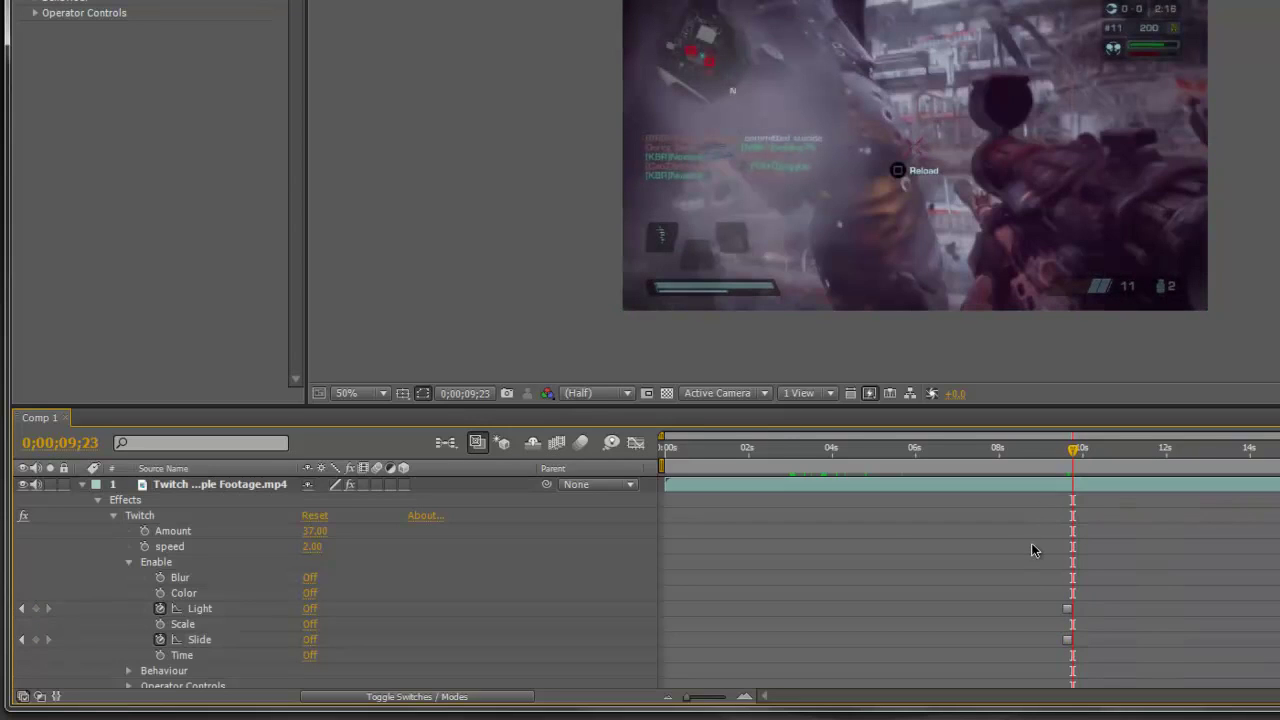
left_click(310, 610)
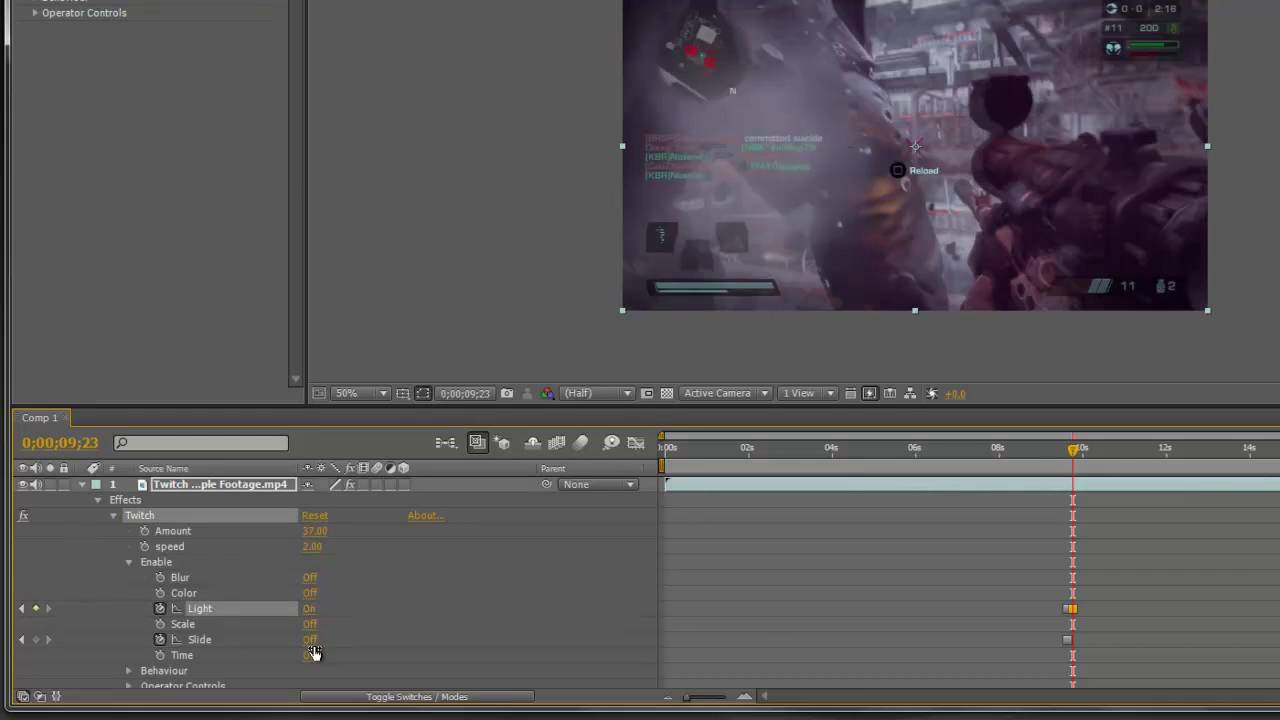
left_click(310, 640)
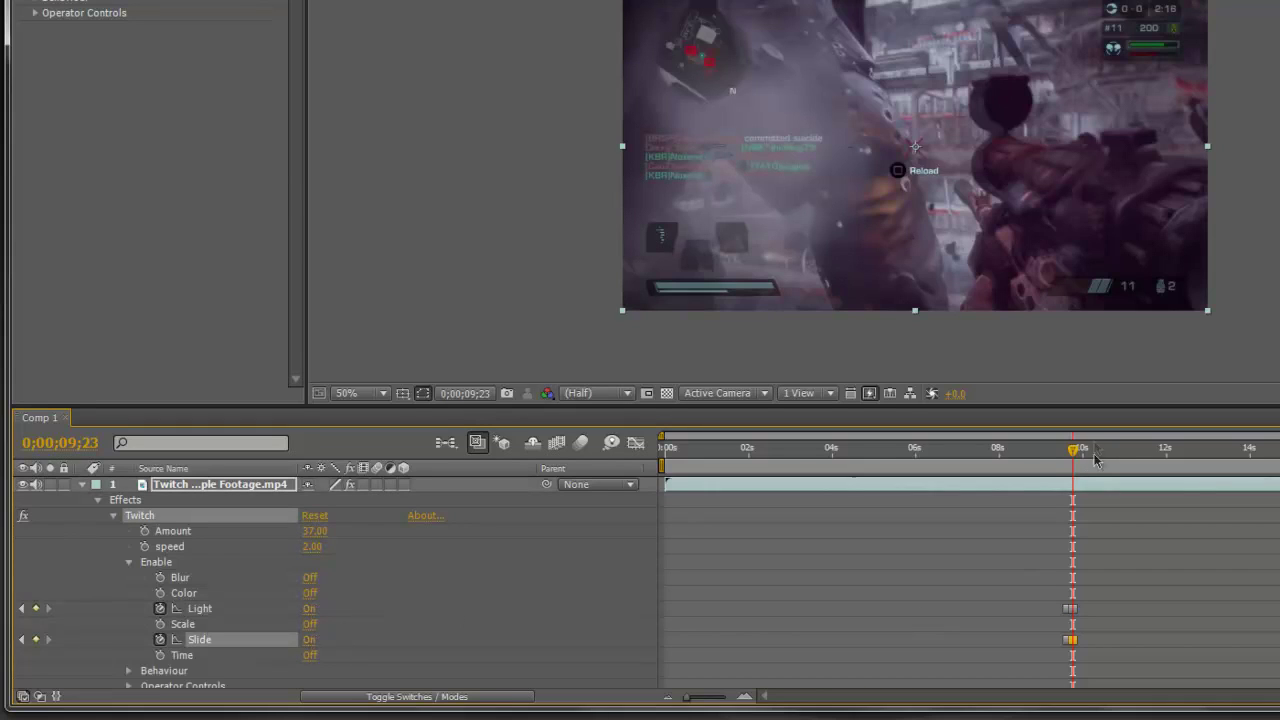
Keyframe Slide and Light Off at 0;00;13;03, then scrub back to review
left_click_drag(1075, 453, 1213, 476)
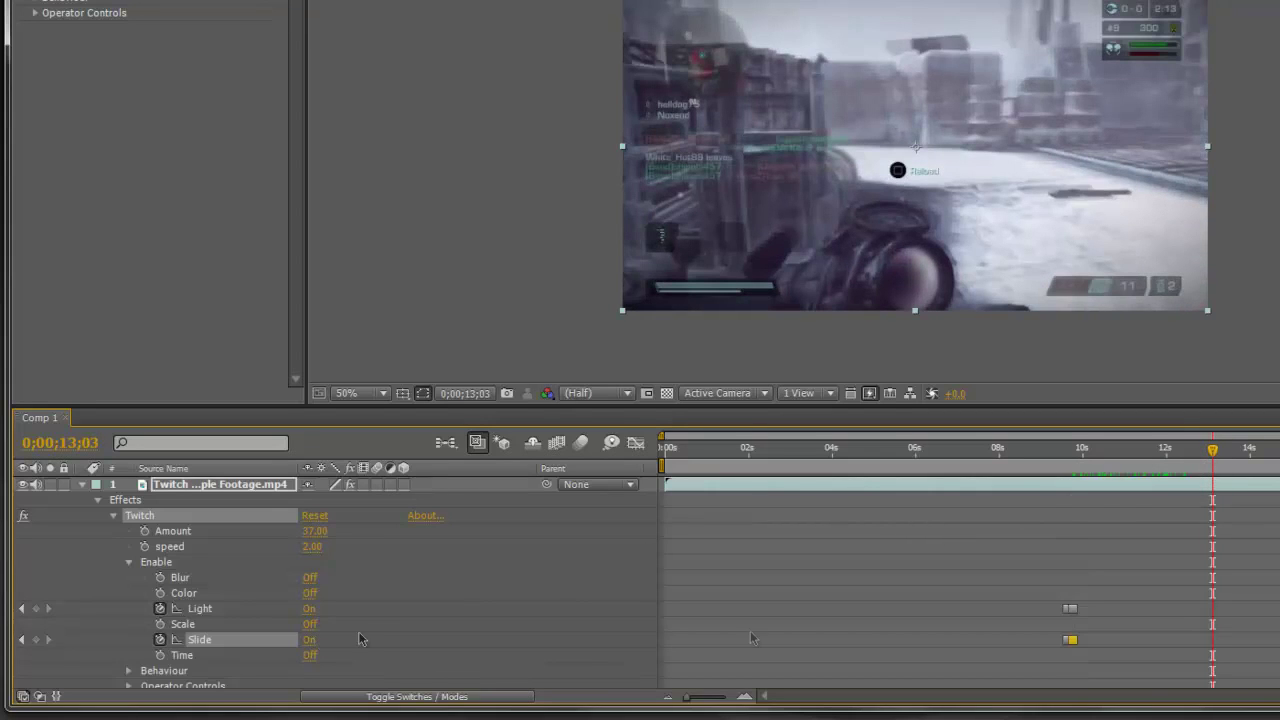
left_click(307, 640)
left_click(310, 608)
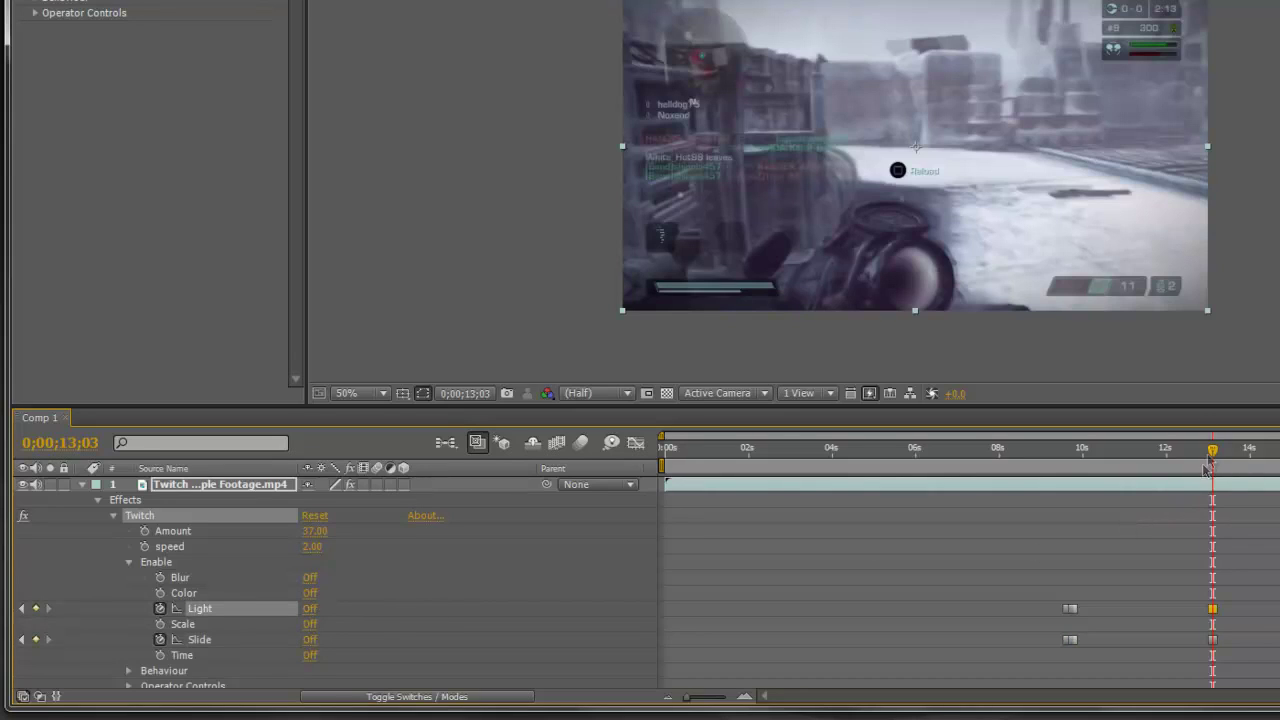
left_click_drag(1213, 451, 1073, 456)
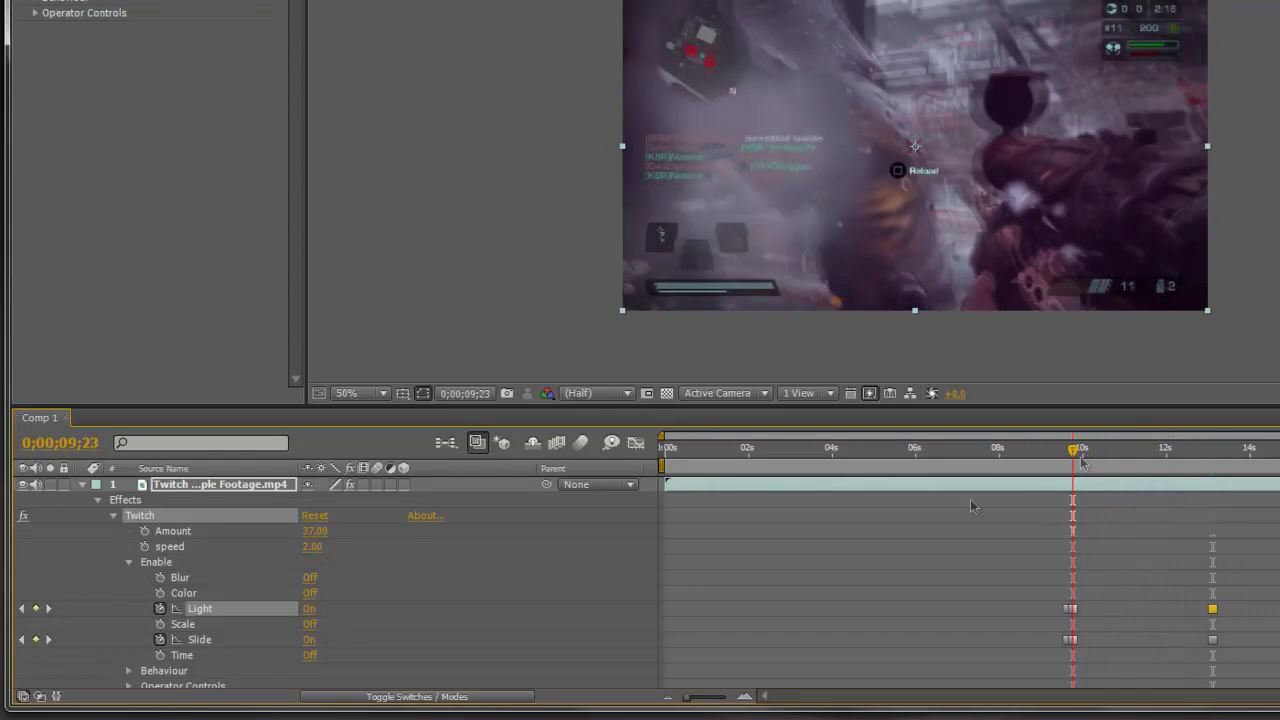
Expand Twitch Operator Controls > Slide and raise Slide RGB Split from 0 to 100
scroll(104, 527, "down", 1)
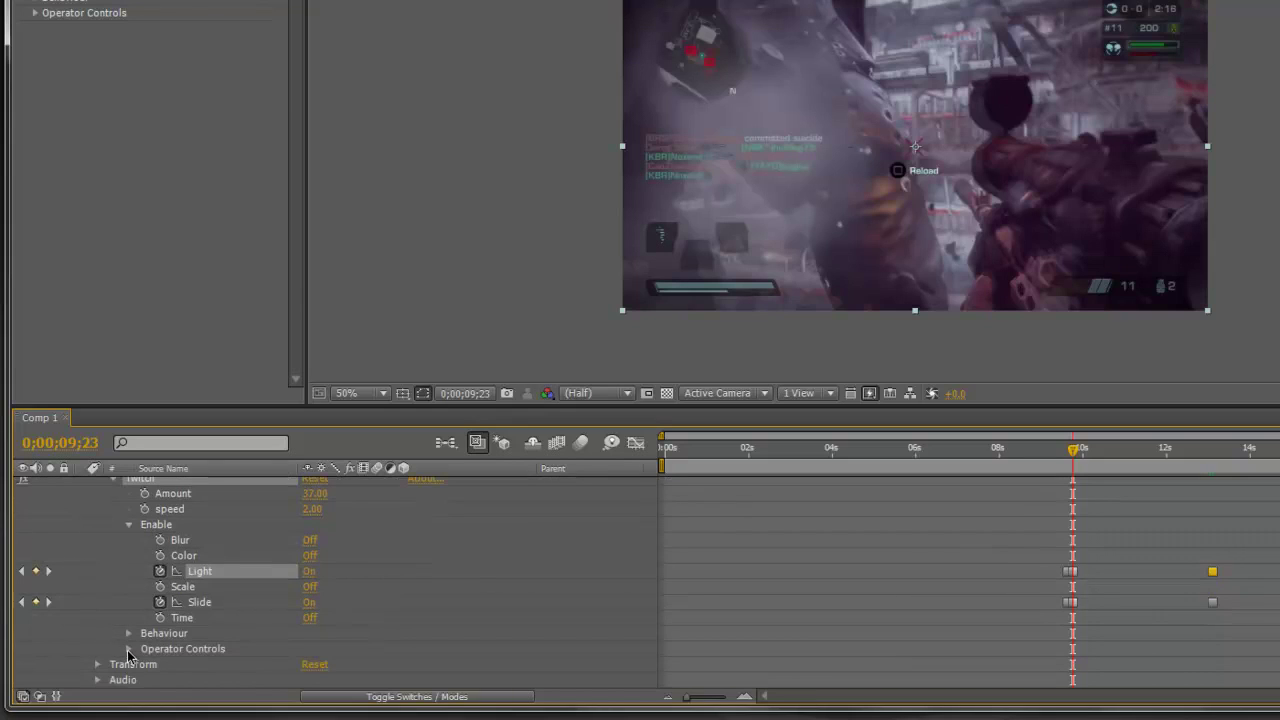
left_click(128, 649)
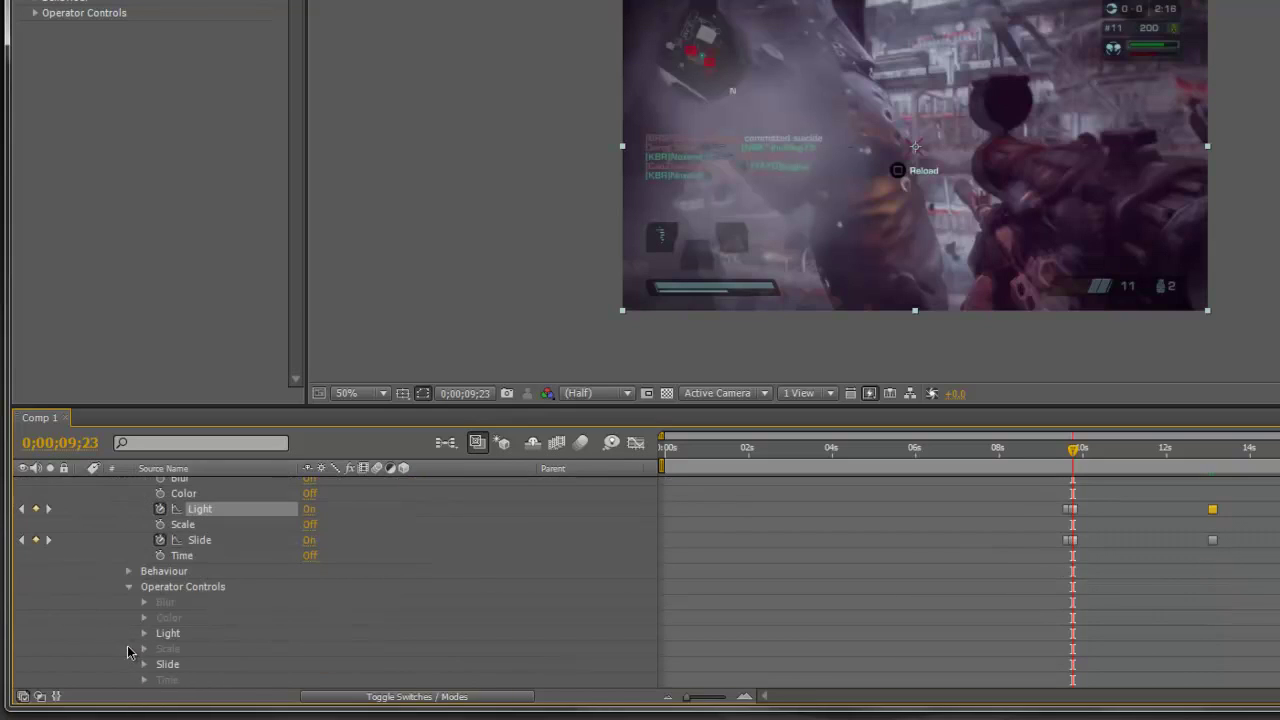
scroll(98, 607, "down", 1)
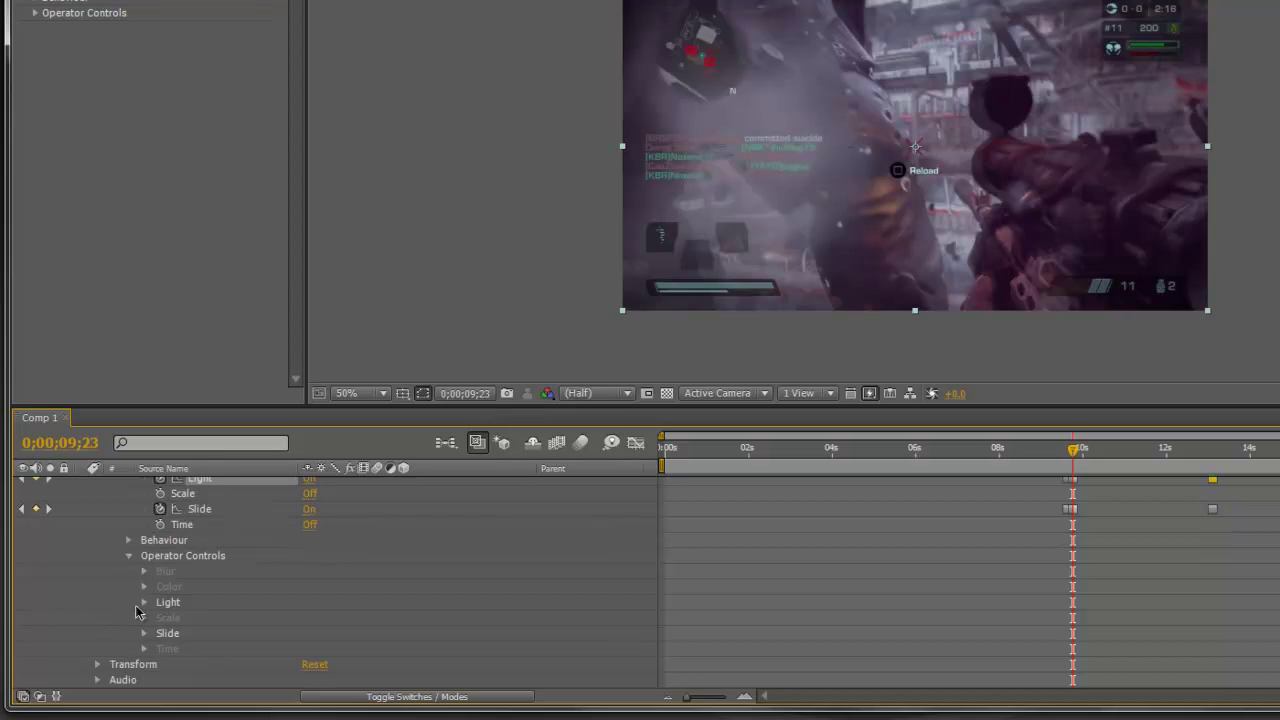
left_click(144, 633)
scroll(144, 633, "down", 2)
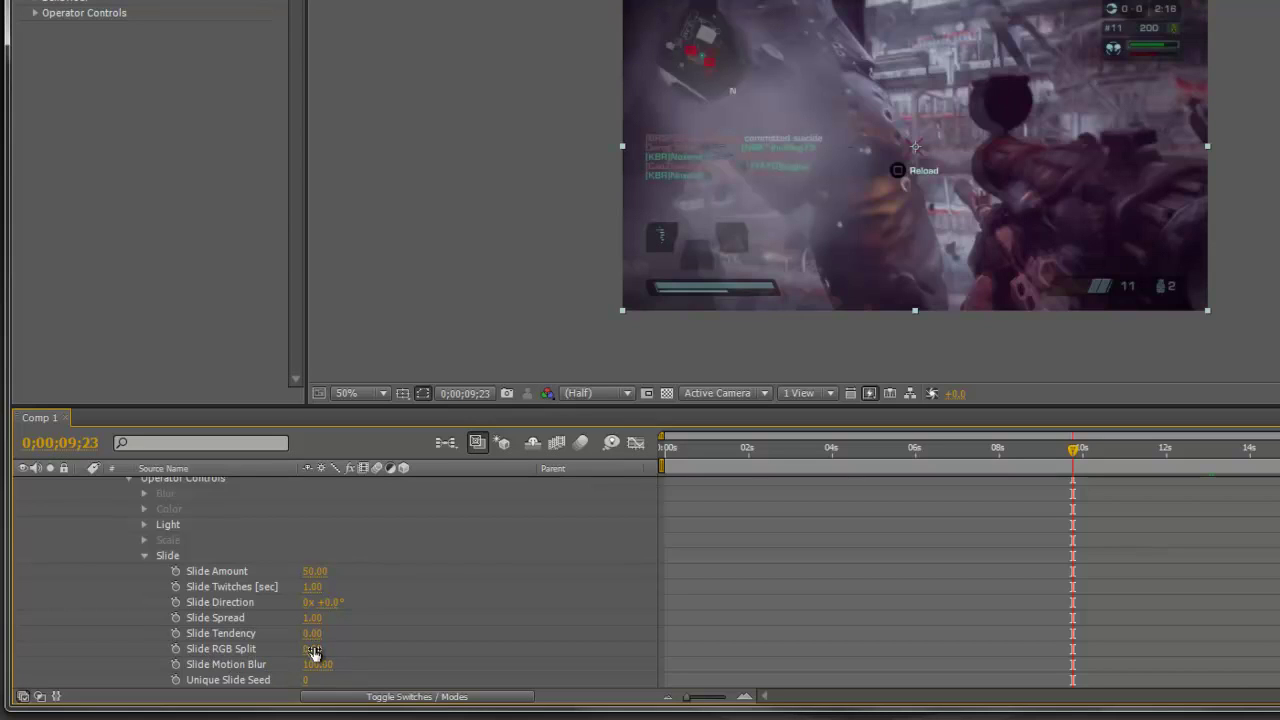
left_click_drag(312, 649, 553, 639)
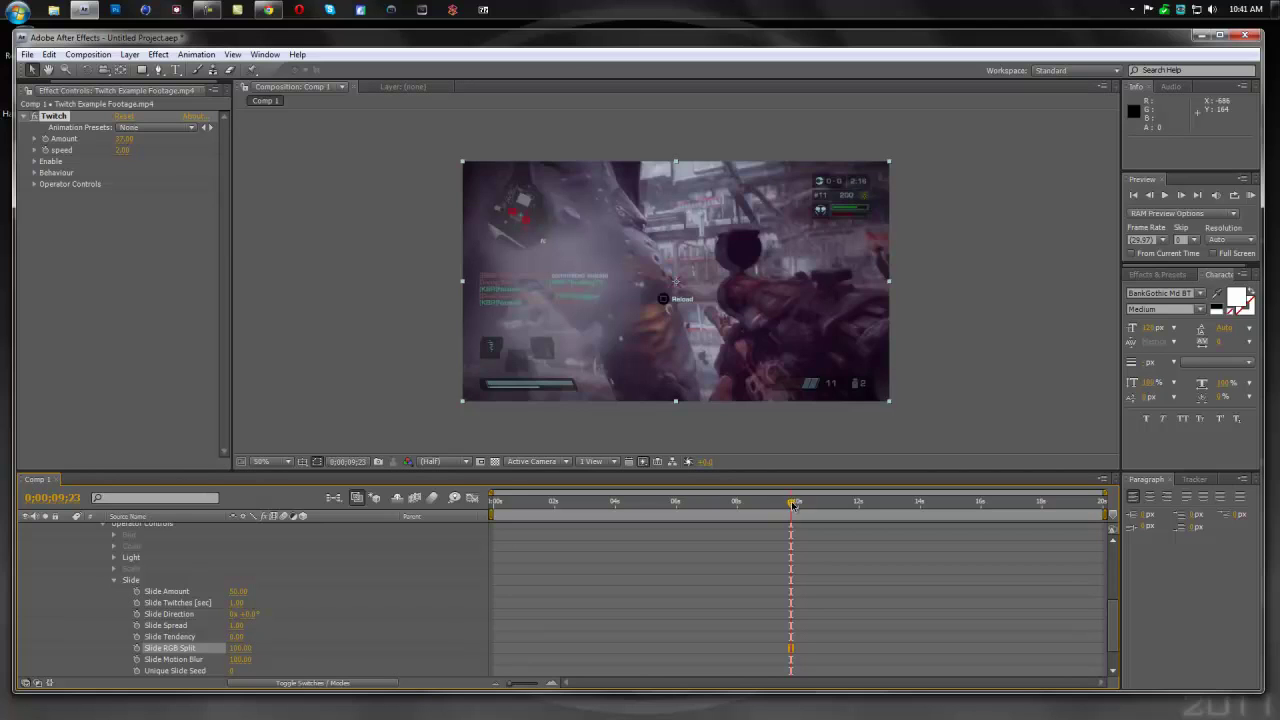
mouse_move(792, 504)
left_mouse_down()
mouse_move(651, 500)
mouse_move(843, 490)
mouse_move(808, 488)
left_mouse_up()
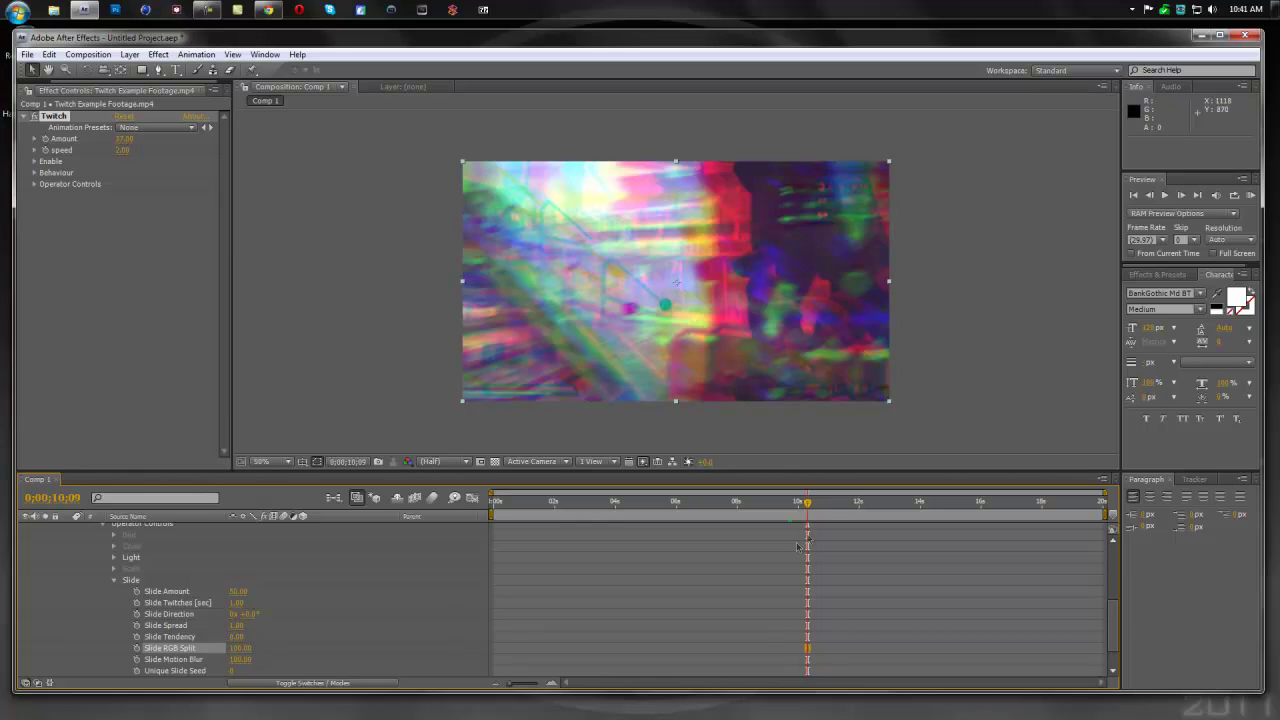
left_click_drag(807, 505, 837, 508)
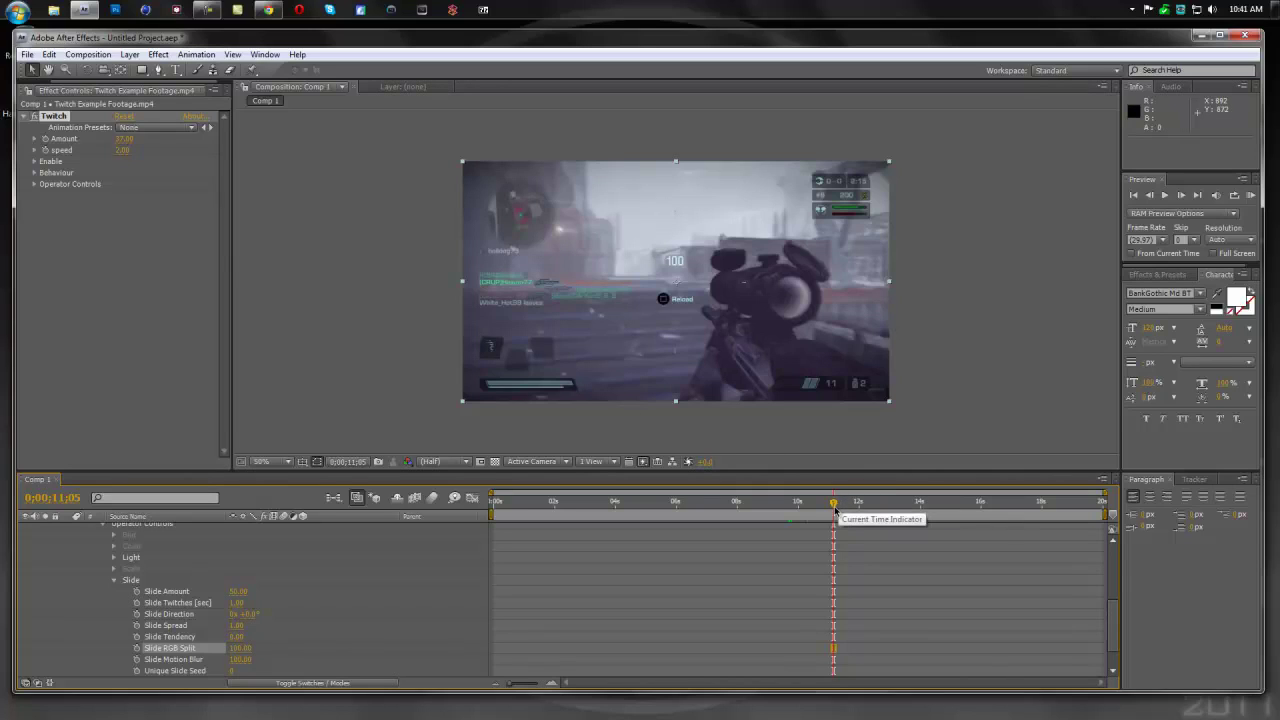
left_click_drag(841, 508, 851, 504)
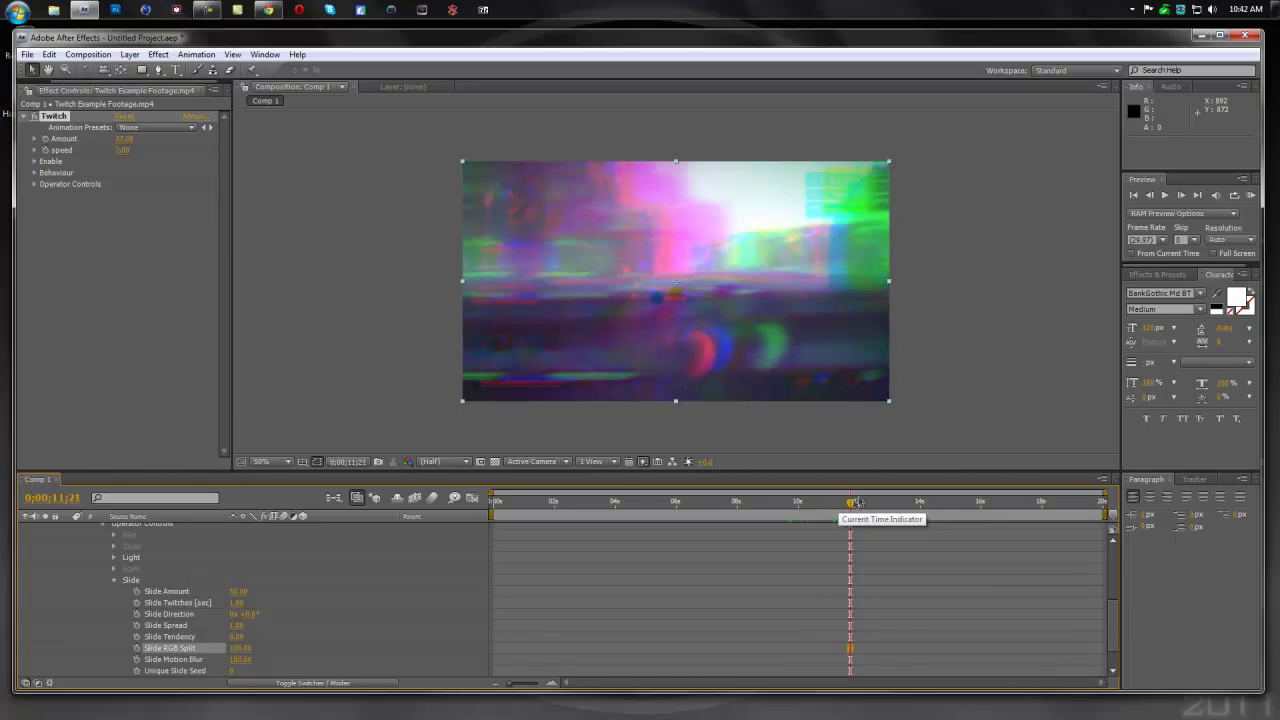
left_click(1201, 35)
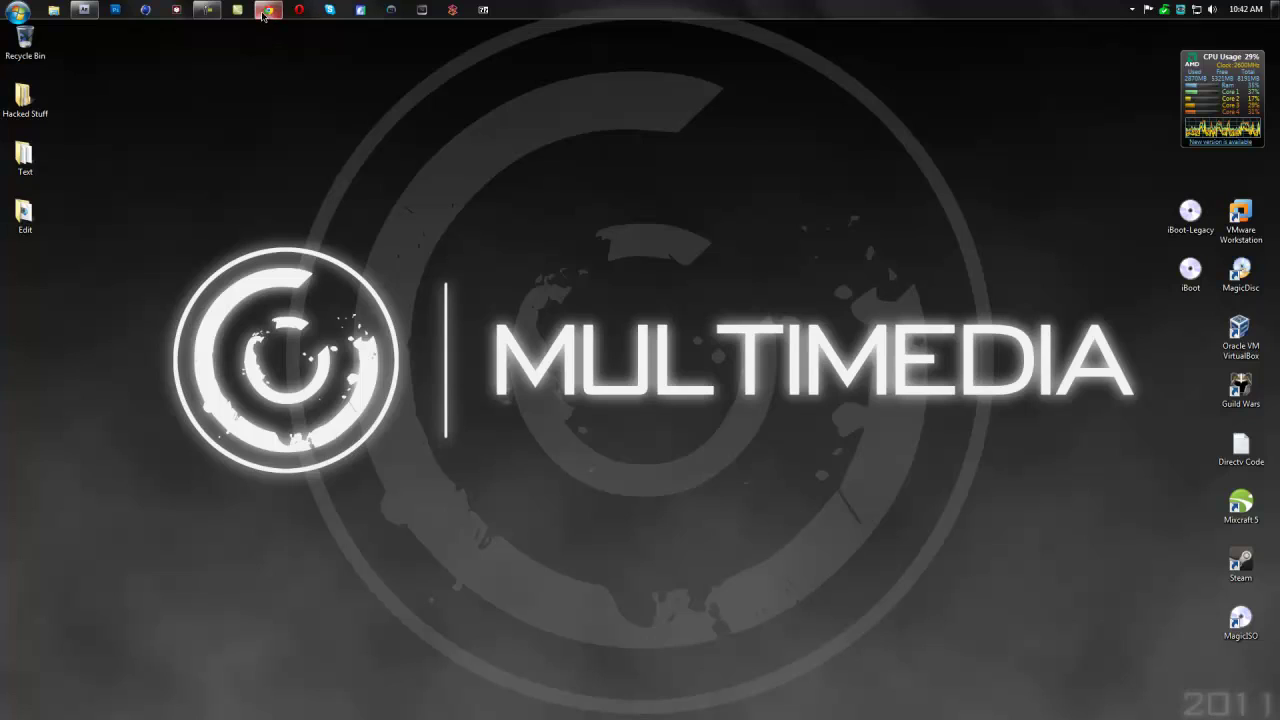
Switch to Chrome and open the ccMultimedia site's Tutorials page
left_click(268, 9)
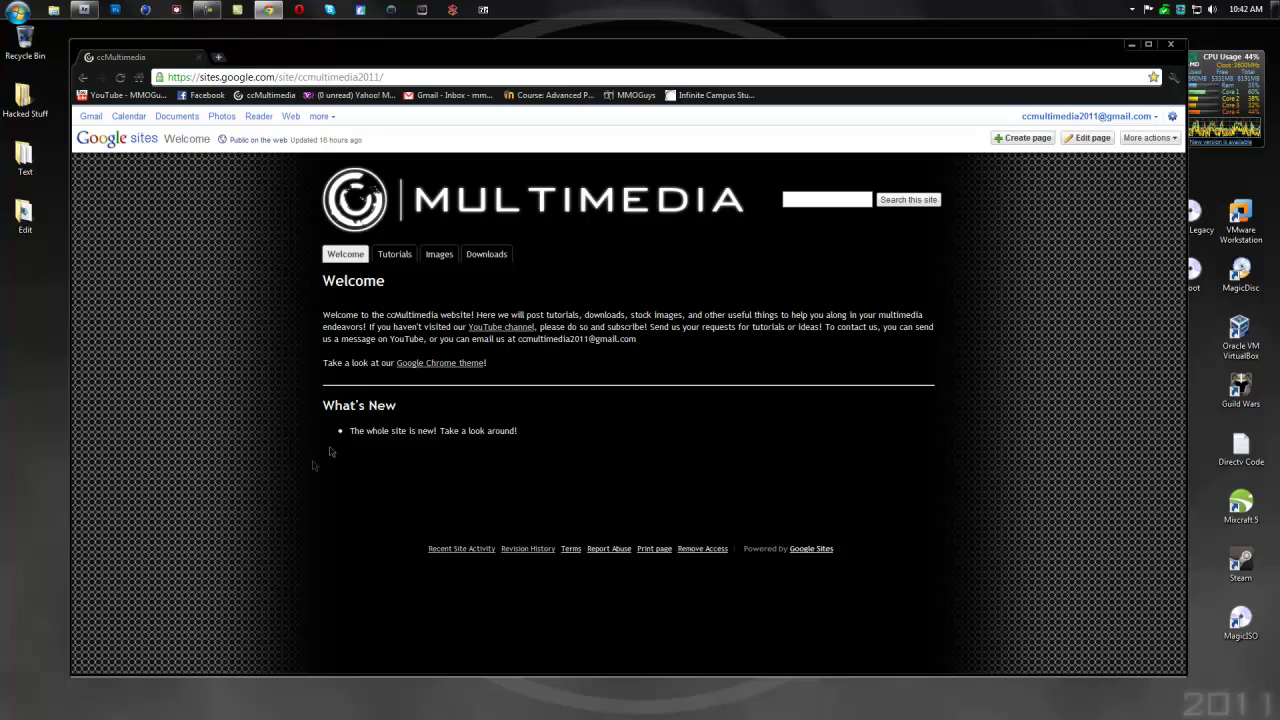
left_click(398, 254)
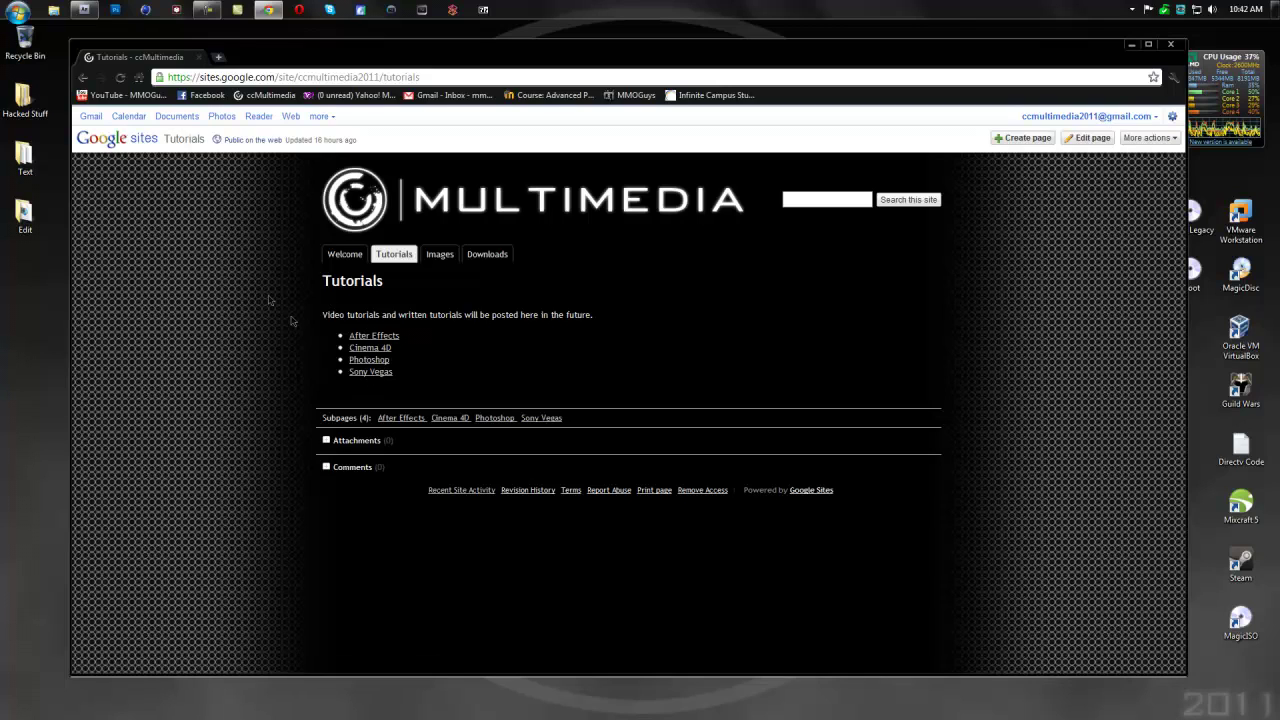
Browse the Images Stocks collection and Downloads 1 page, then return to the Welcome page
left_click(439, 254)
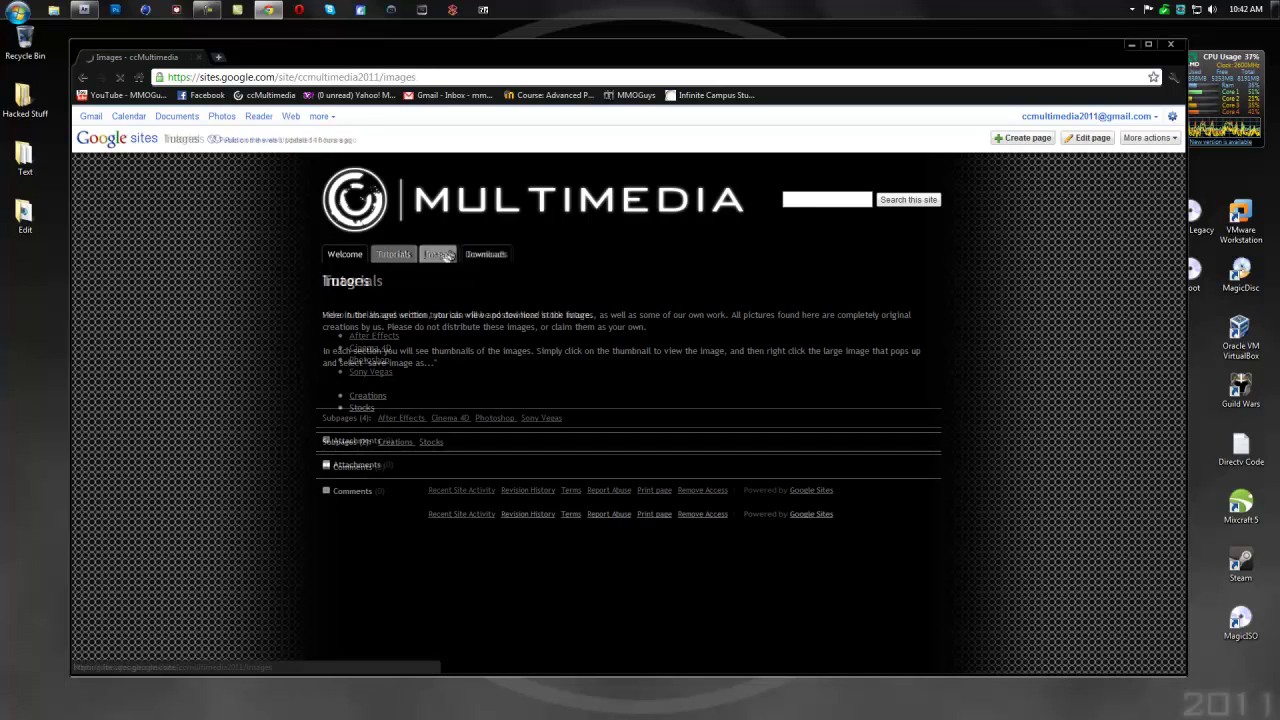
left_click(368, 408)
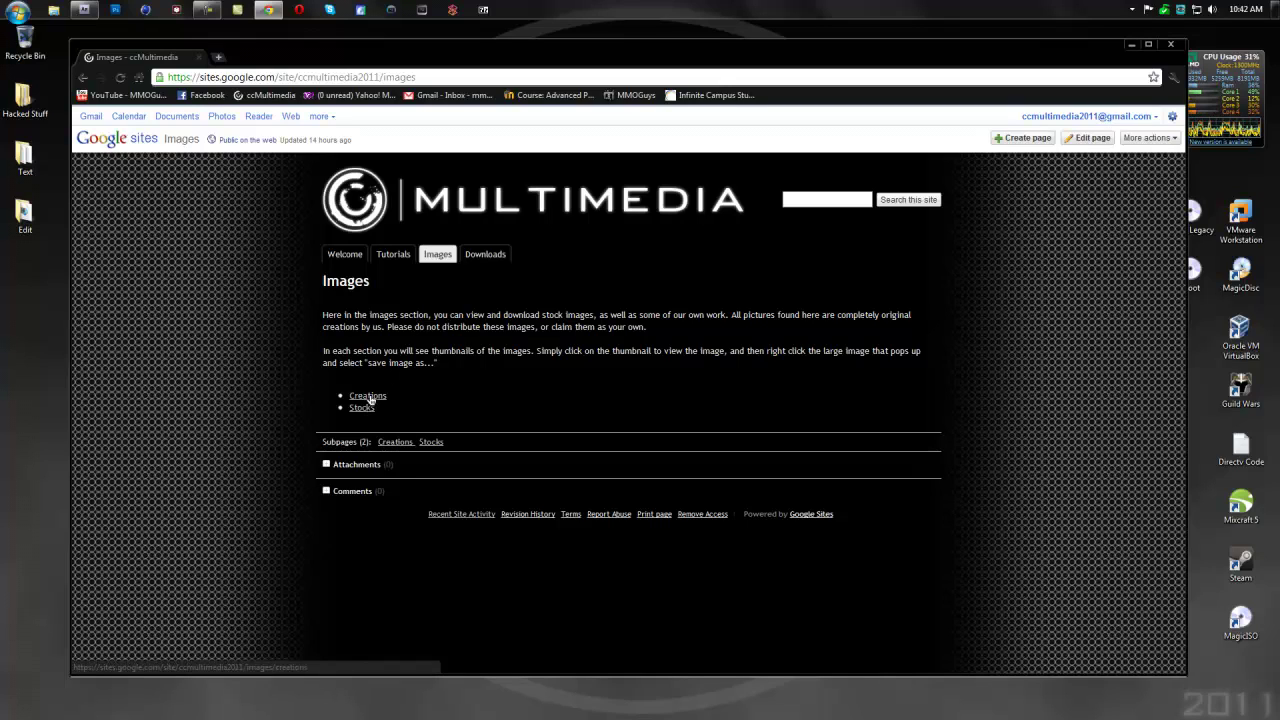
left_click(485, 254)
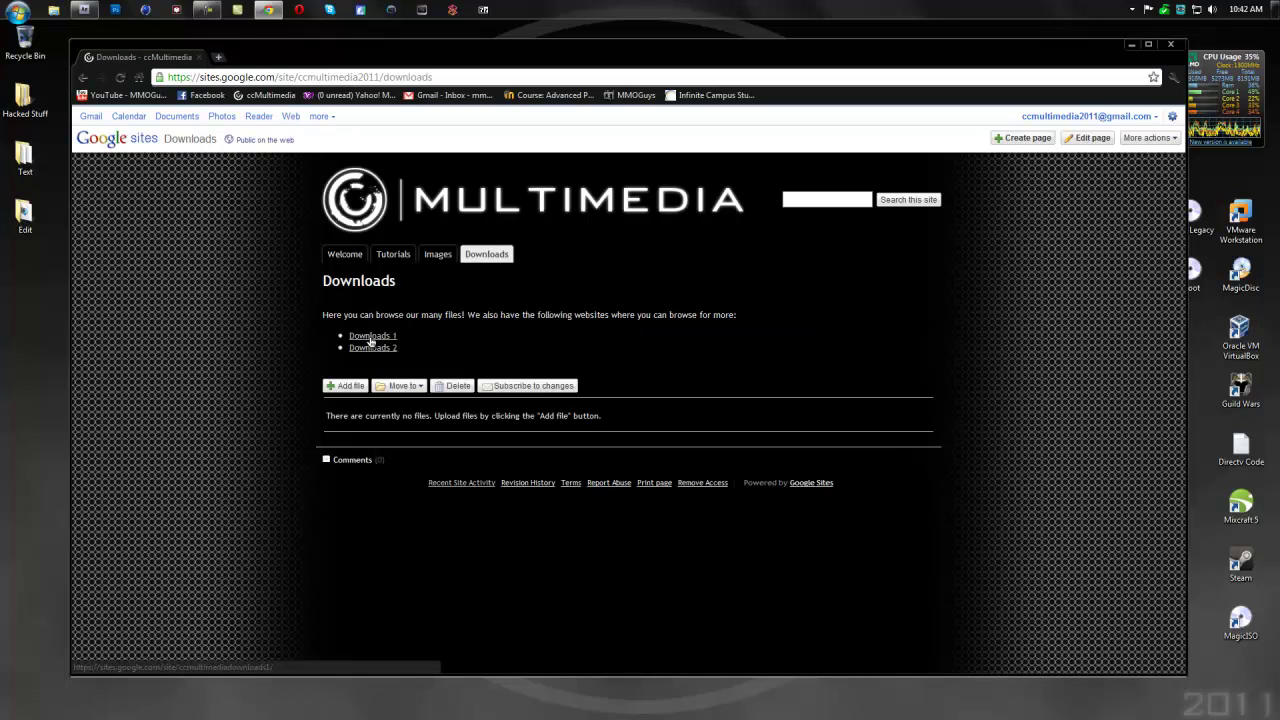
left_click(371, 337)
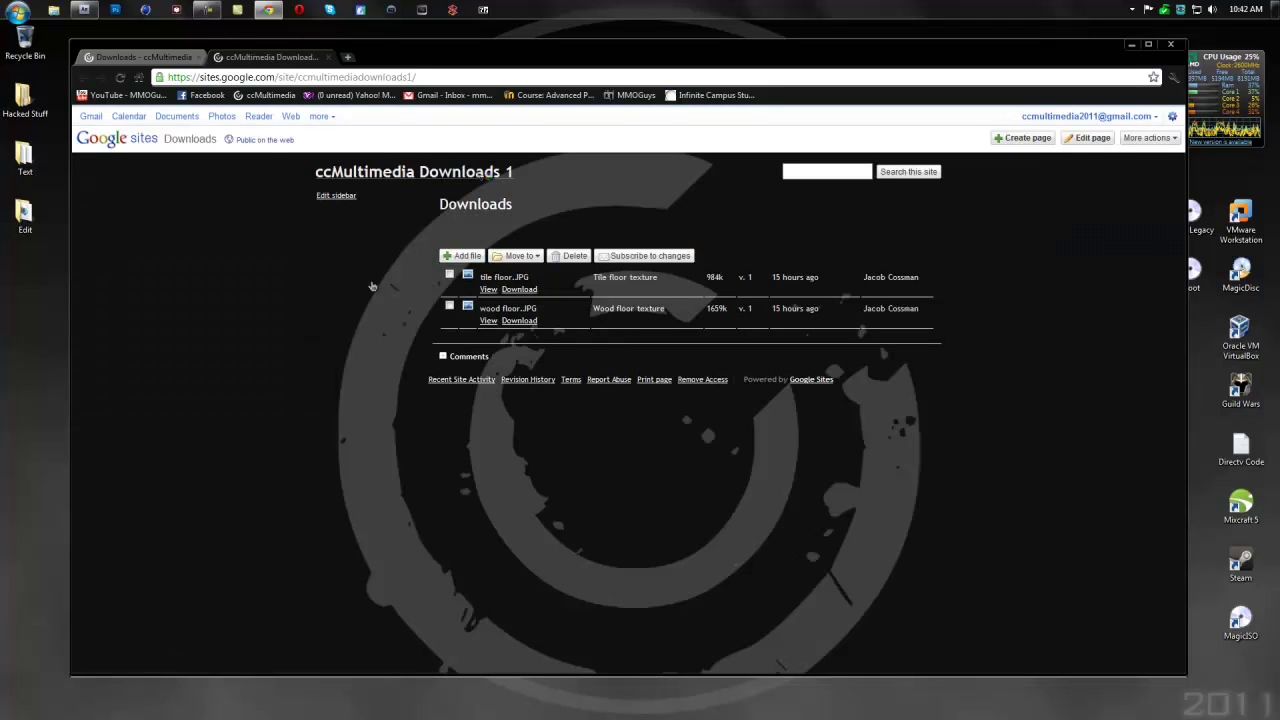
left_click(328, 57)
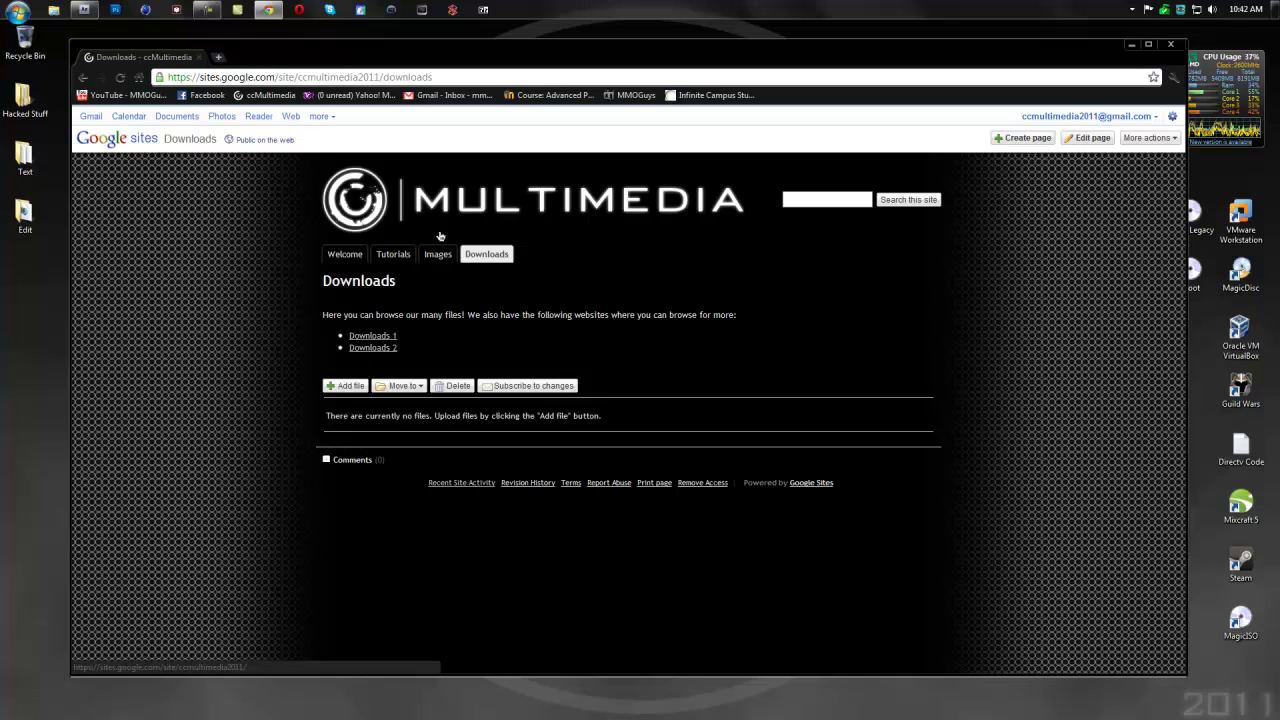
left_click(345, 254)
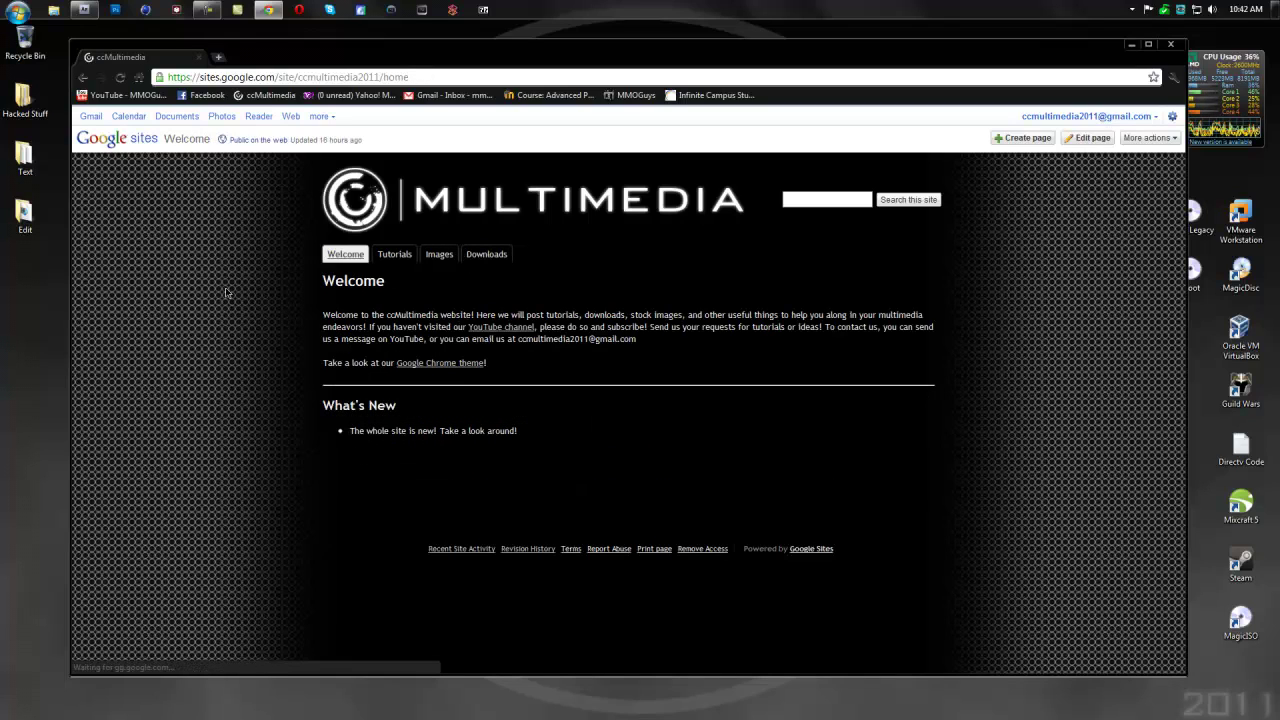